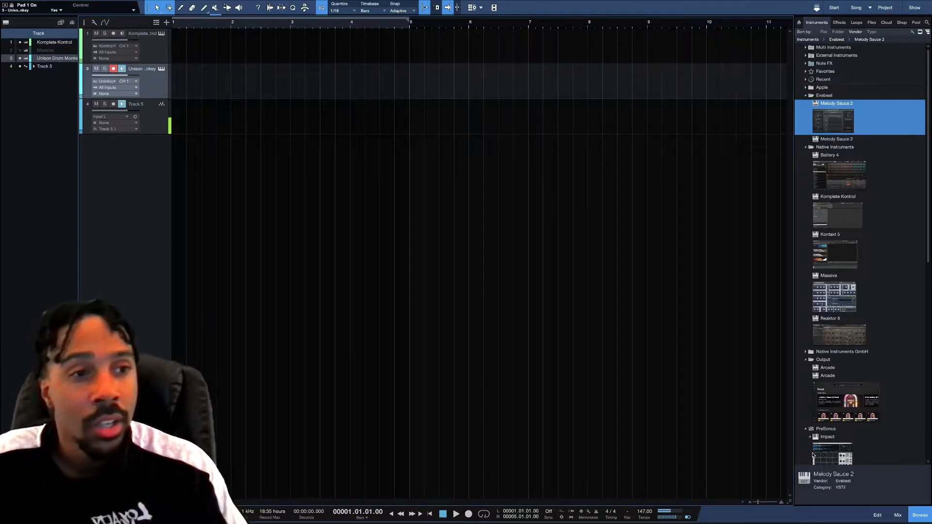
- Load the Melody Sauce 2 instrument onto a new track and set its key to G Major / E minor
left_click_drag(835, 126, 641, 183)
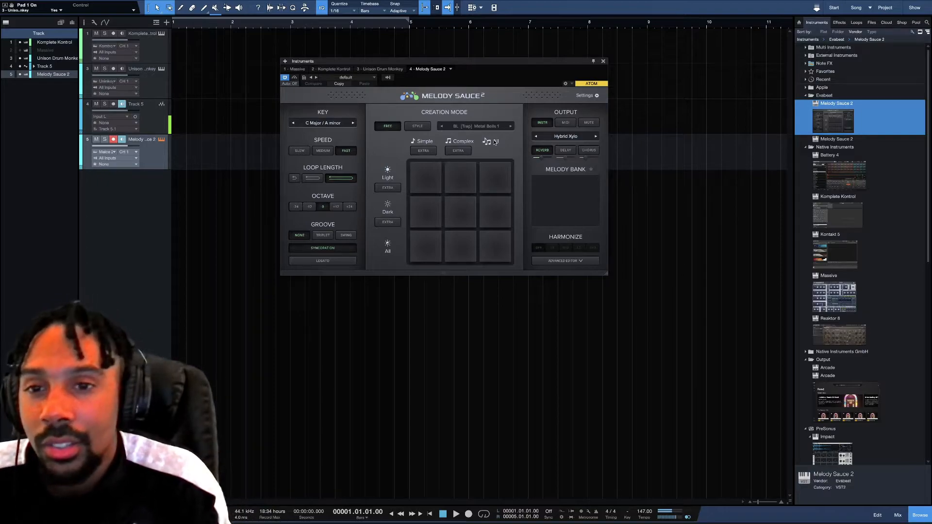
left_click(341, 126)
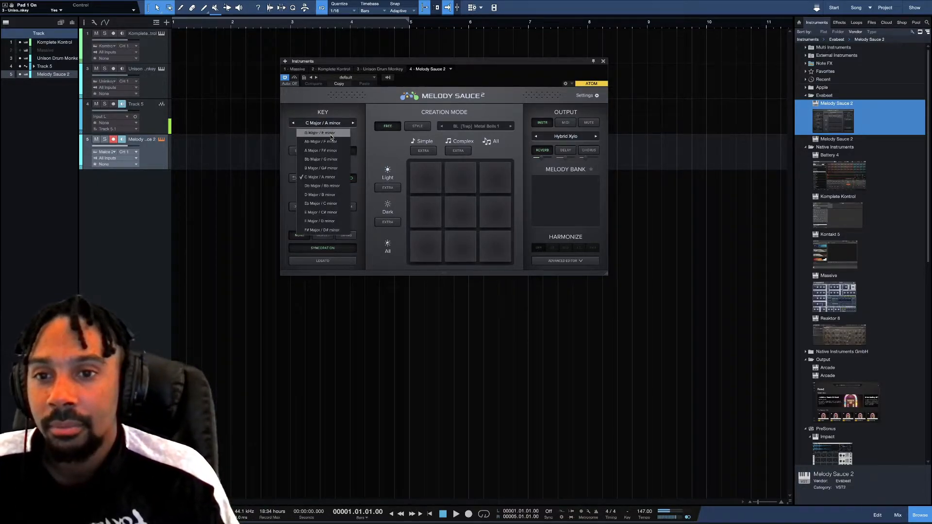
left_click(332, 136)
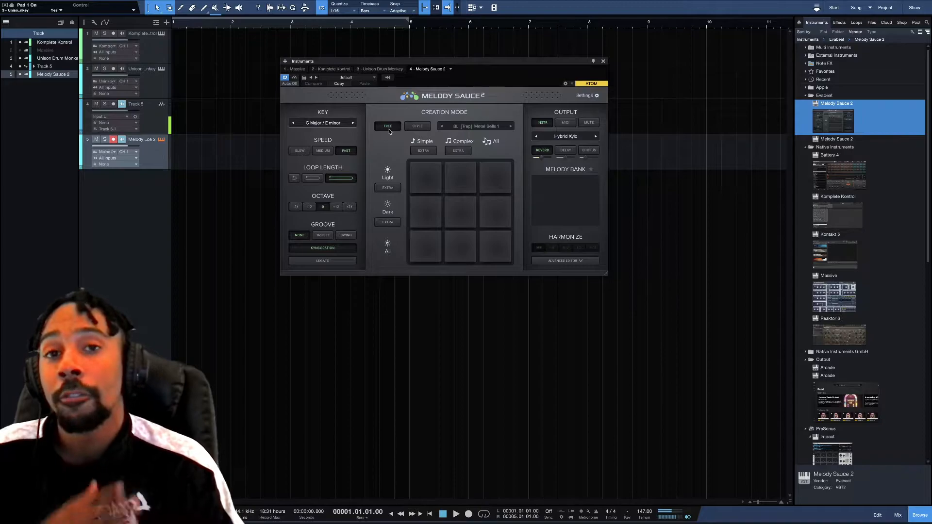
- Switch the creation mode to Style and look through the preset lists of the Trap and EDM genres
left_click(416, 127)
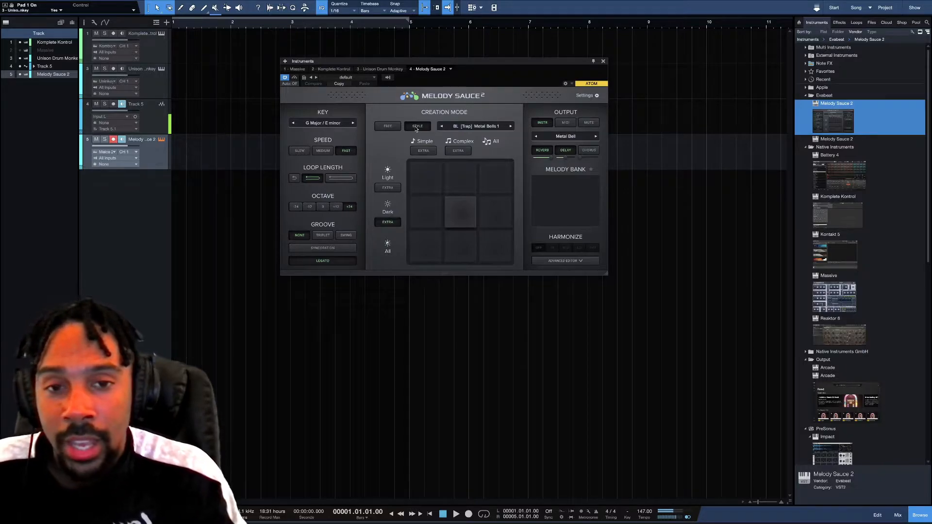
left_click(476, 127)
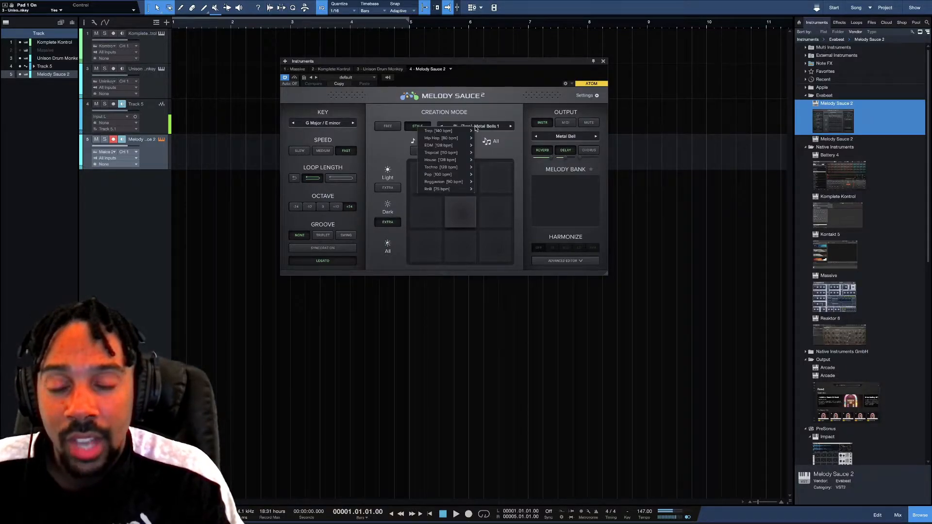
mouse_move(462, 133)
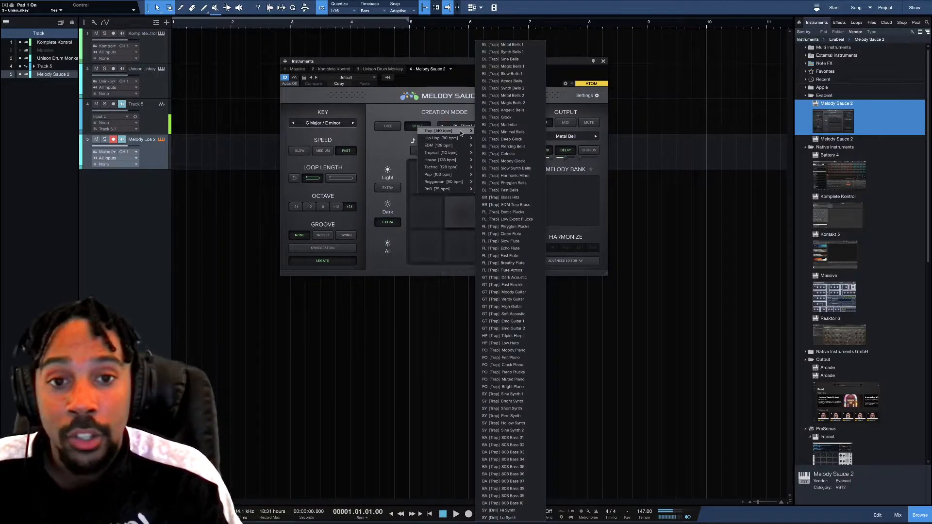
mouse_move(456, 174)
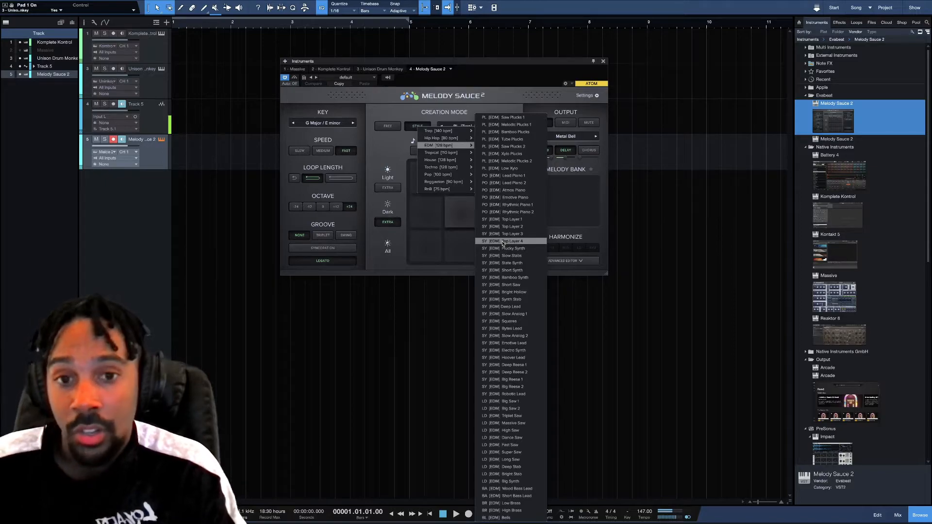
- Generate a test melody with the Trap Metal Bells 1 style and remove it from the Melody Bank
left_click(453, 225)
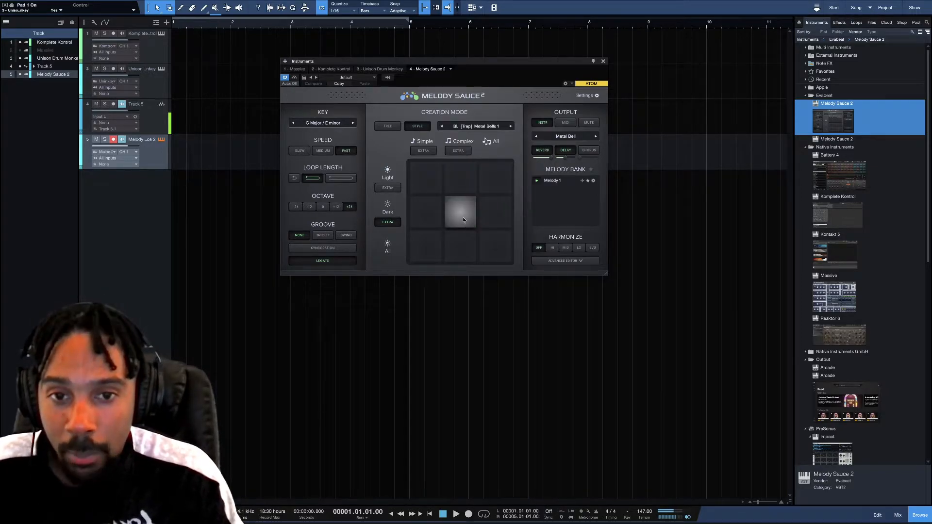
left_click(594, 181)
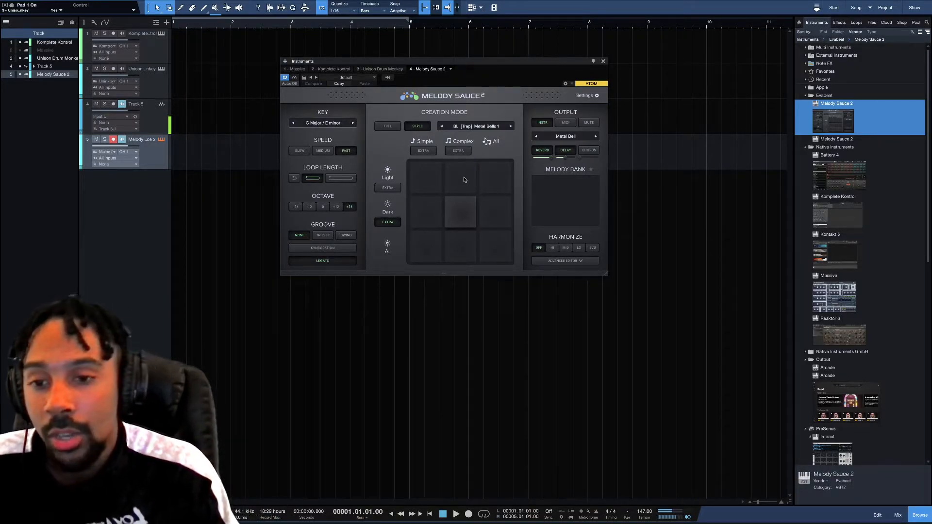
- Load the Trap style preset Magic Bells 2
left_click(475, 128)
mouse_move(470, 128)
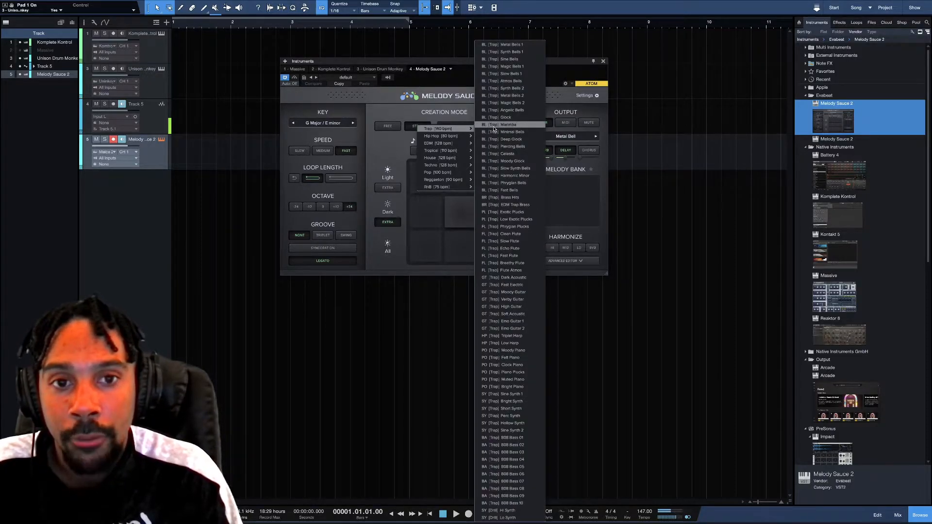
left_click(506, 104)
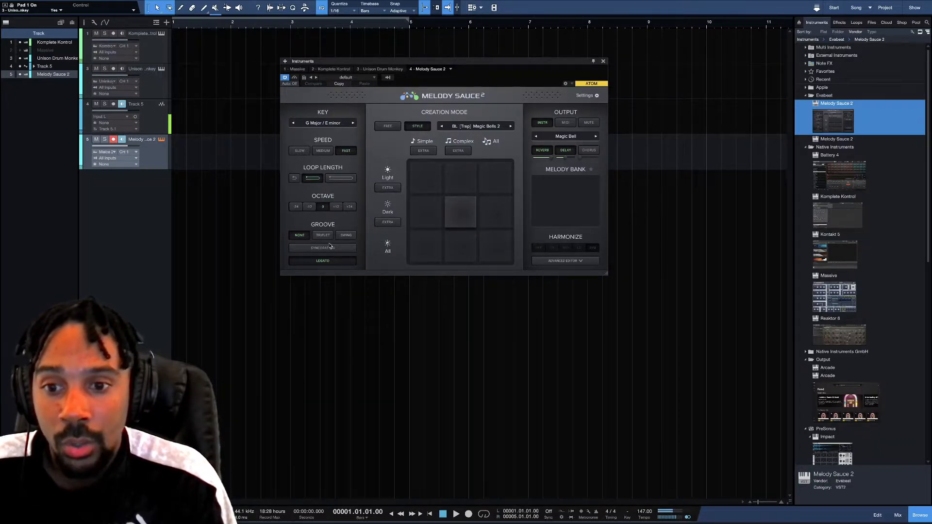
- Browse the output sound categories and switch the output to MIDI and back to the internal instrument
left_click(570, 138)
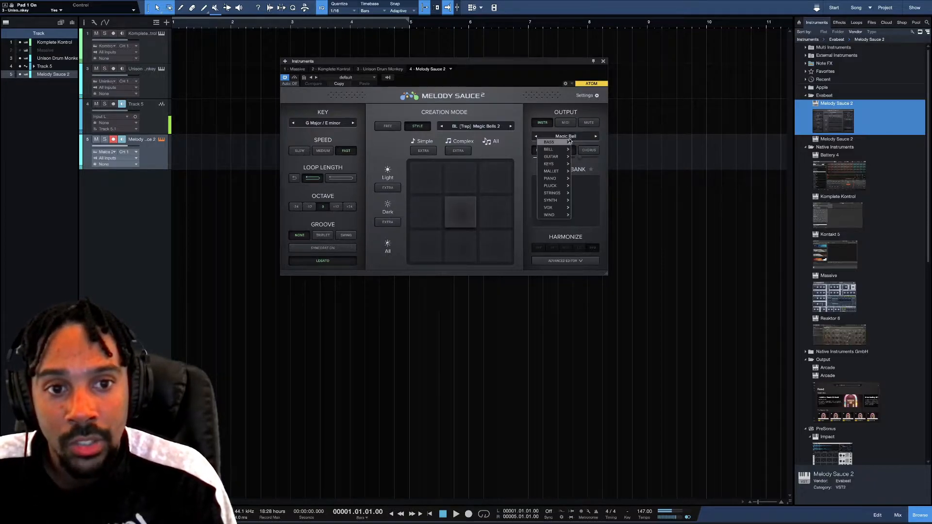
mouse_move(567, 156)
left_click(590, 172)
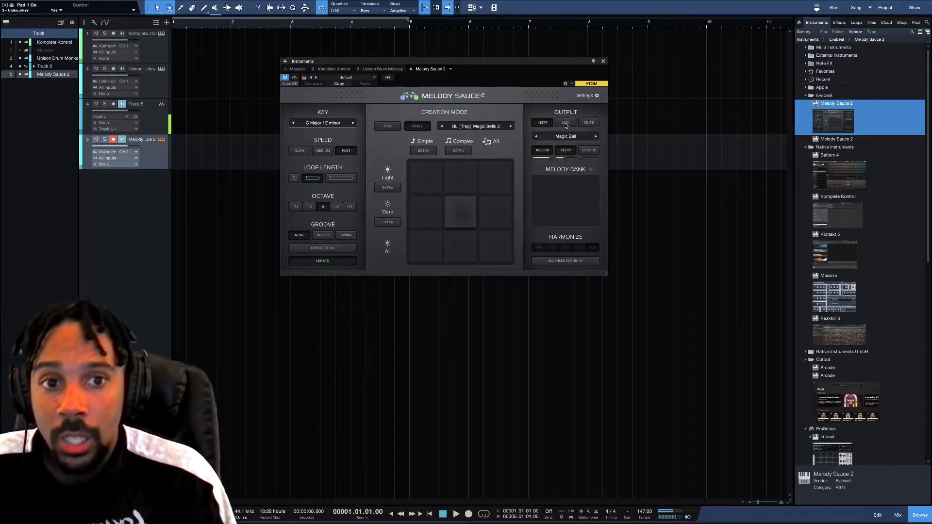
left_click(566, 124)
left_click(544, 123)
- Generate a first melody on the centre pad, select it in the Melody Bank and play it back
left_click(465, 218)
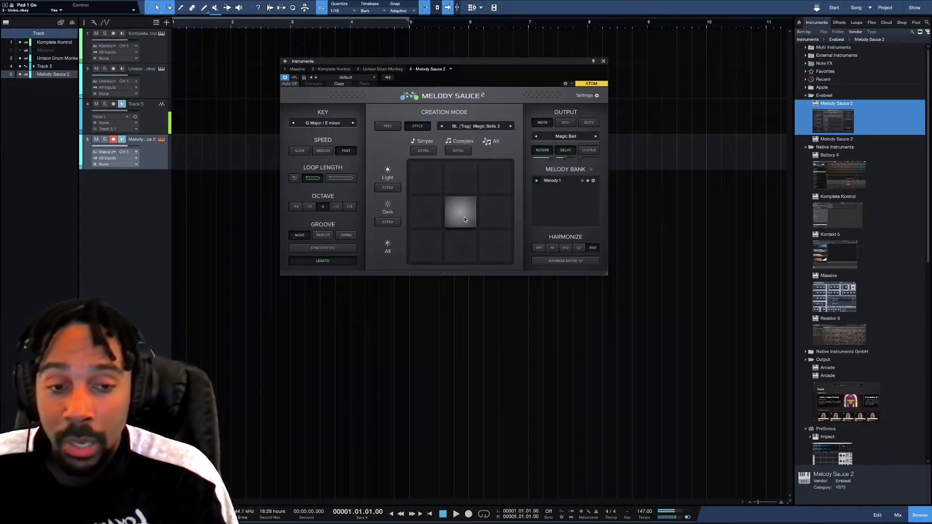
left_click(536, 181)
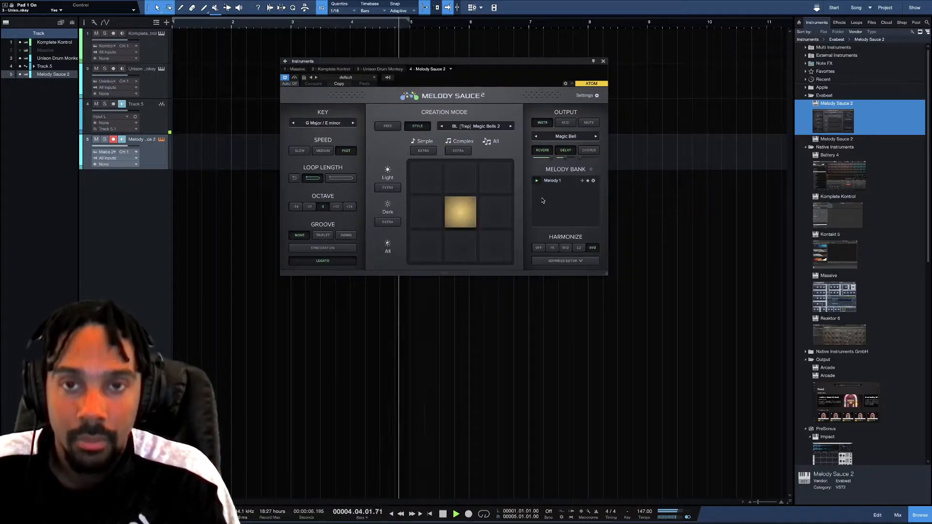
key("space")
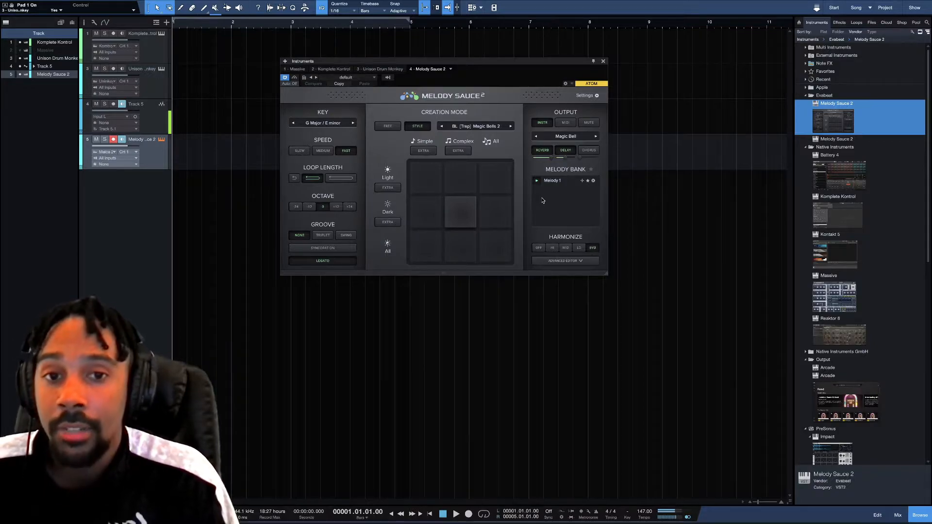
- Generate a second melody on the centre pad and play it back
left_click(463, 223)
key("space")
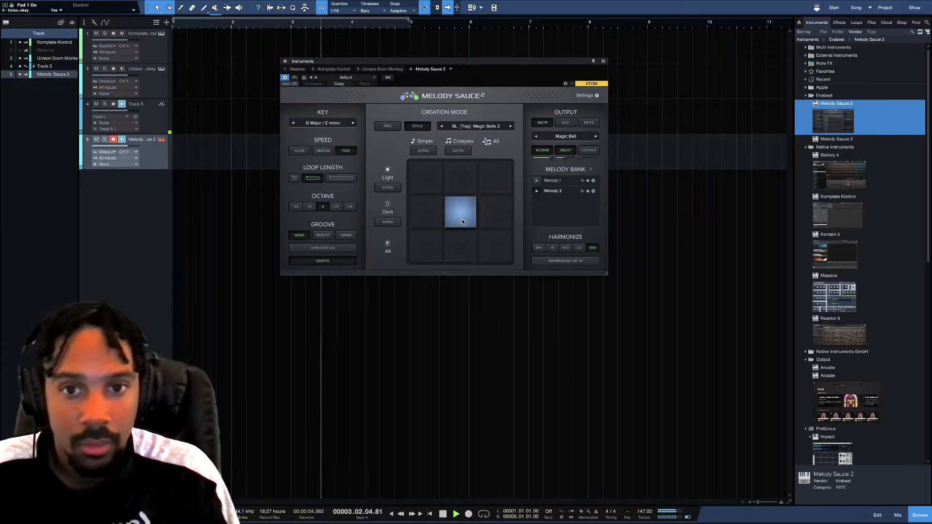
key("space")
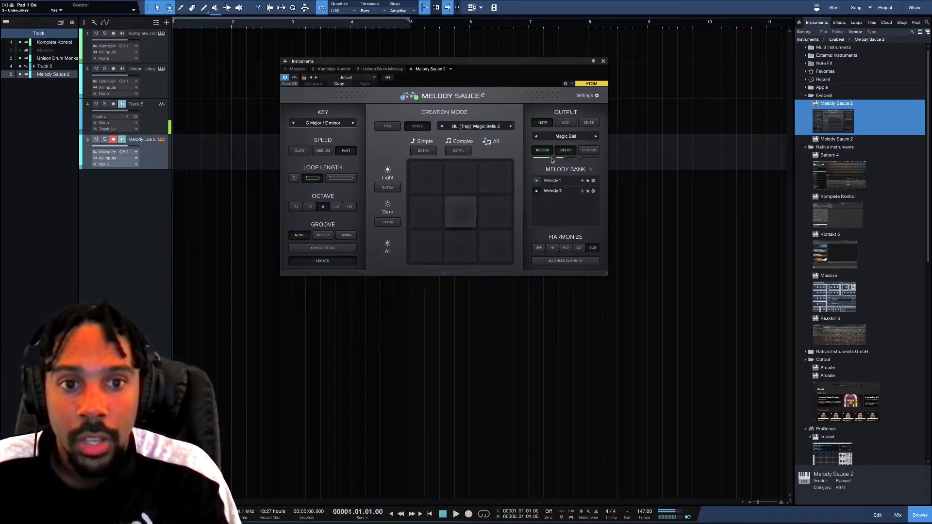
- Try the chorus effect on Melody 2 during playback
key("space")
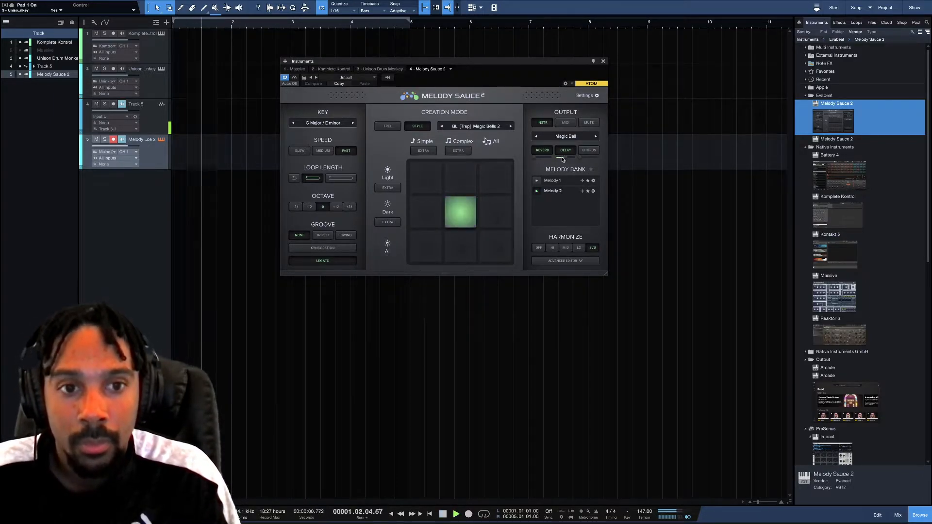
left_click(595, 151)
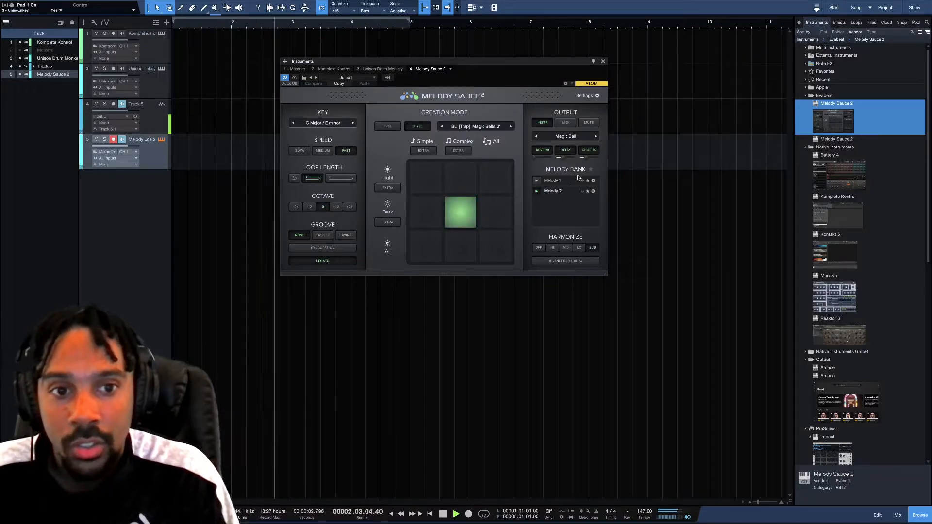
key("space")
- Make Melody 1 the active melody in the Melody Bank and start a short playback
double_click(558, 181)
left_click(564, 191)
left_click(537, 182)
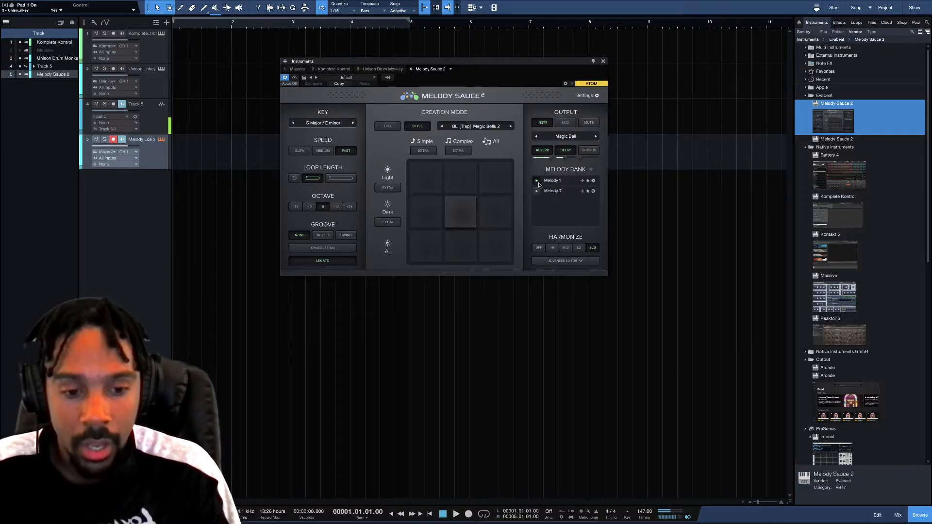
key("space")
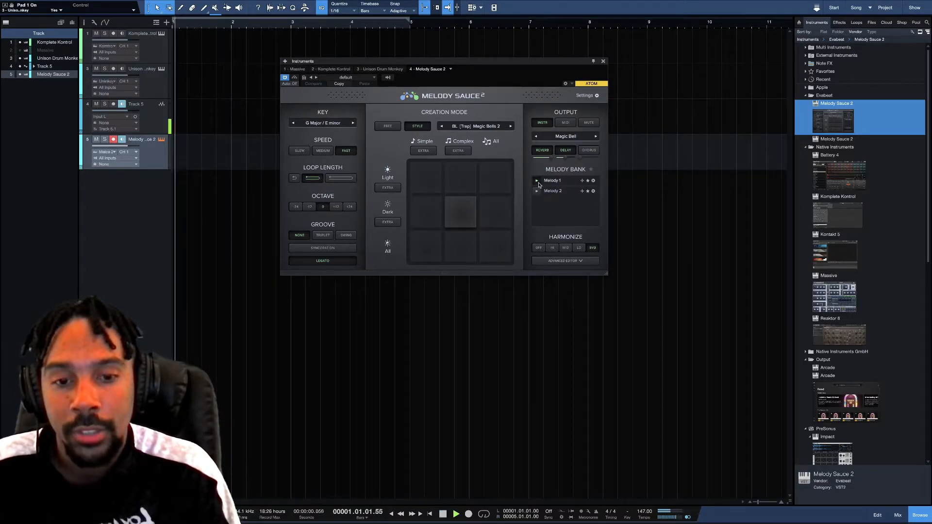
key("space")
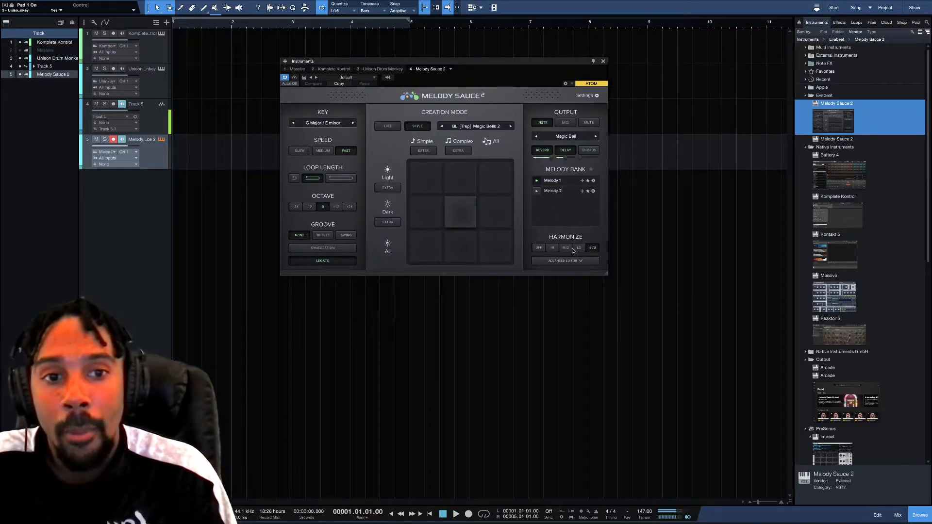
- Compare the MID and 8VB harmonize settings while Melody 1 plays
left_click(571, 251)
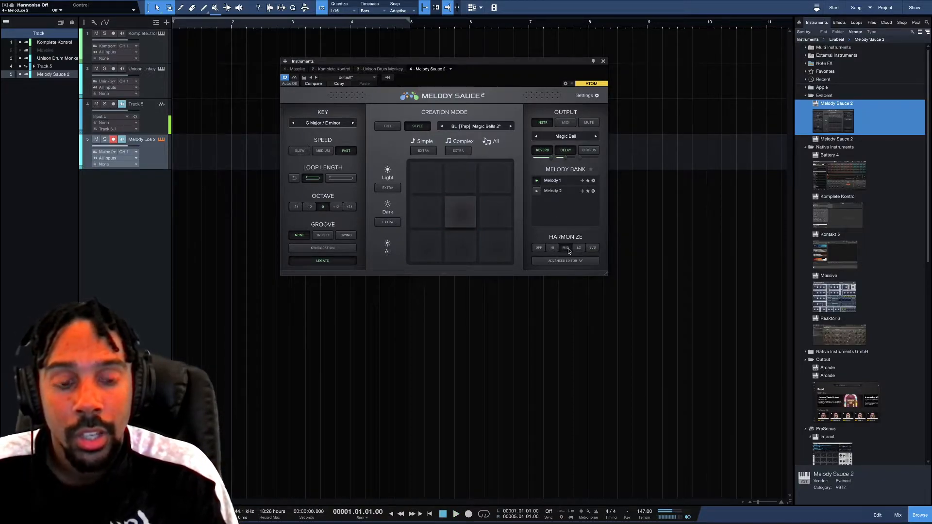
key("space")
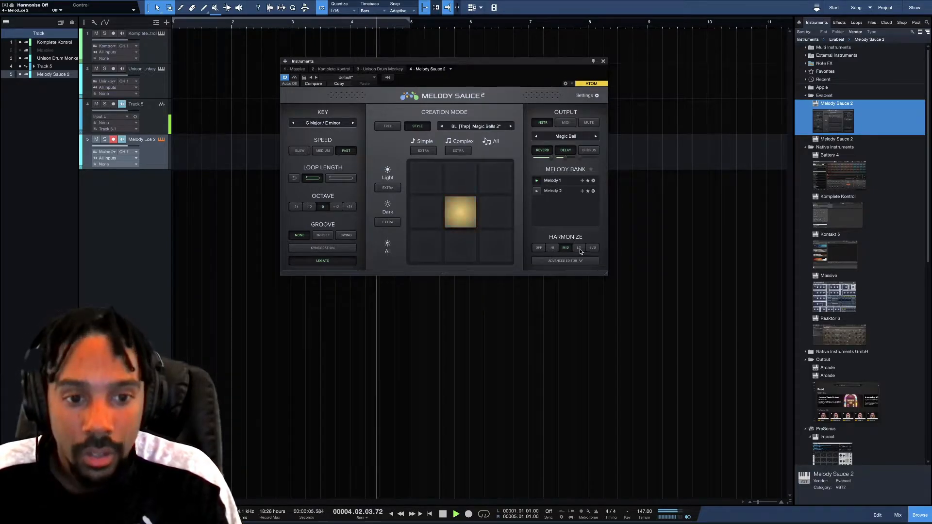
left_click(592, 249)
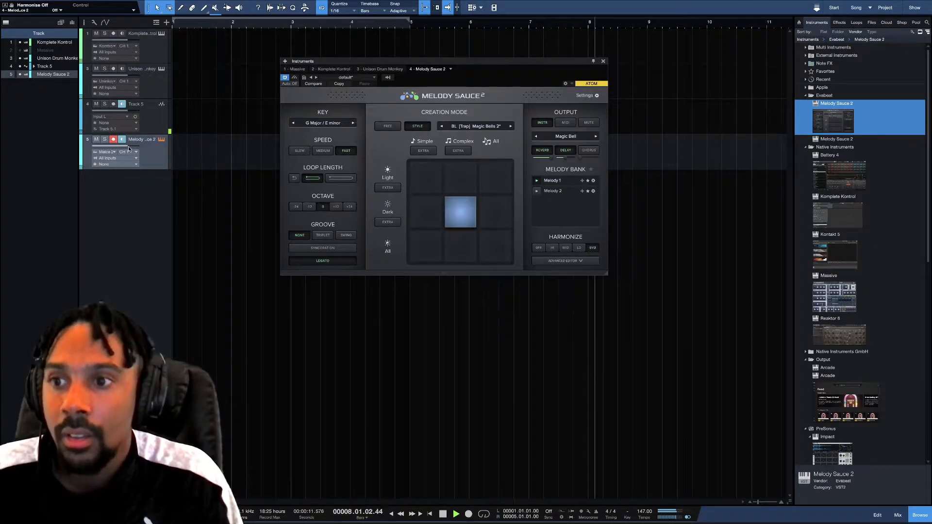
key("space")
- Set the octave of the melody to -12 and play it back
left_click(313, 208)
key("space")
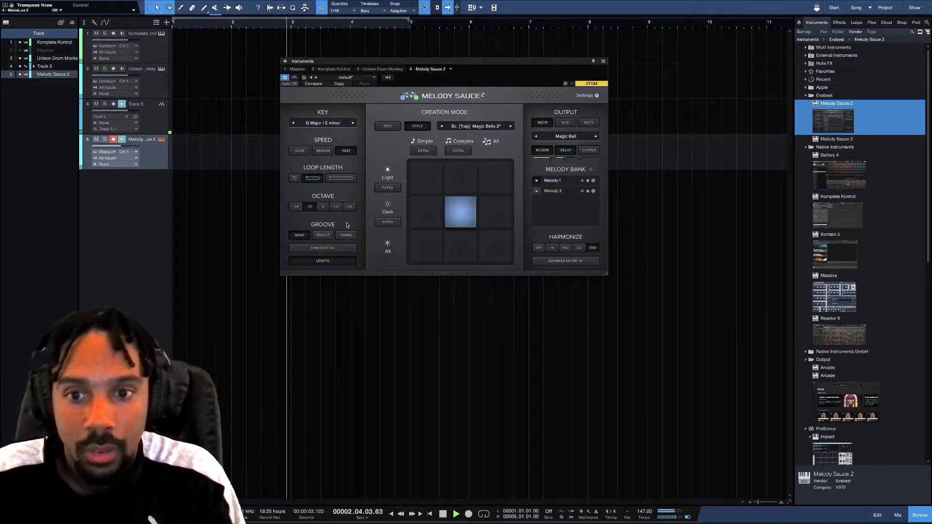
key("space")
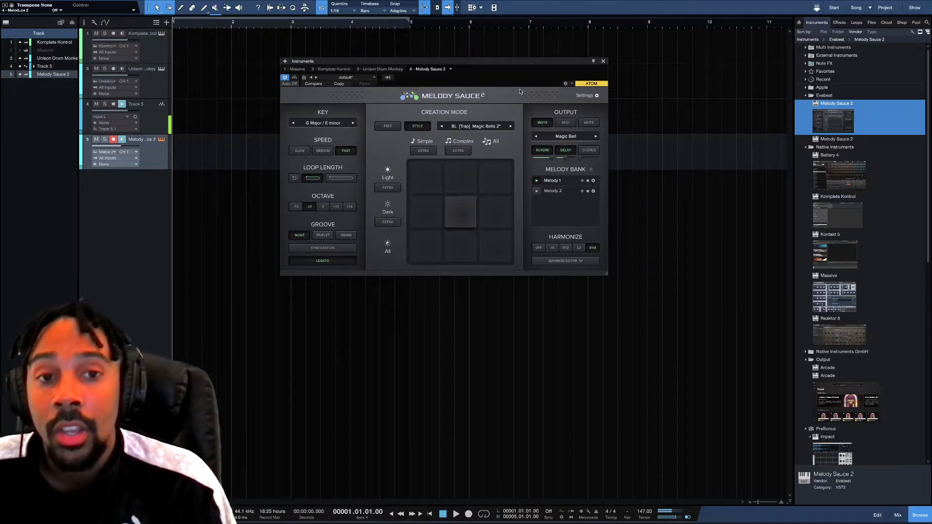
- Place Melody 1 as a MIDI clip at bar 1 on the Melody Sauce 2 track and play it back
left_click_drag(487, 65, 585, 61)
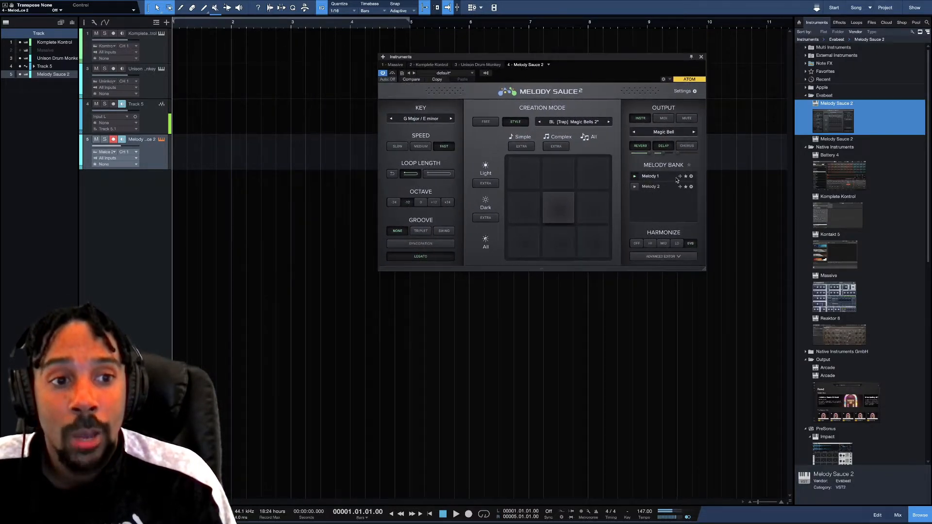
left_click_drag(682, 178, 185, 201)
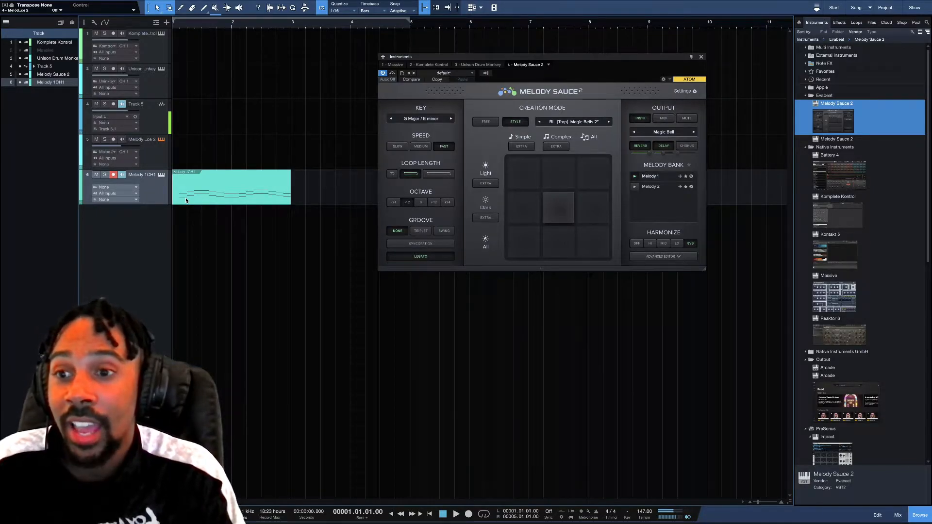
left_click_drag(185, 201, 183, 159)
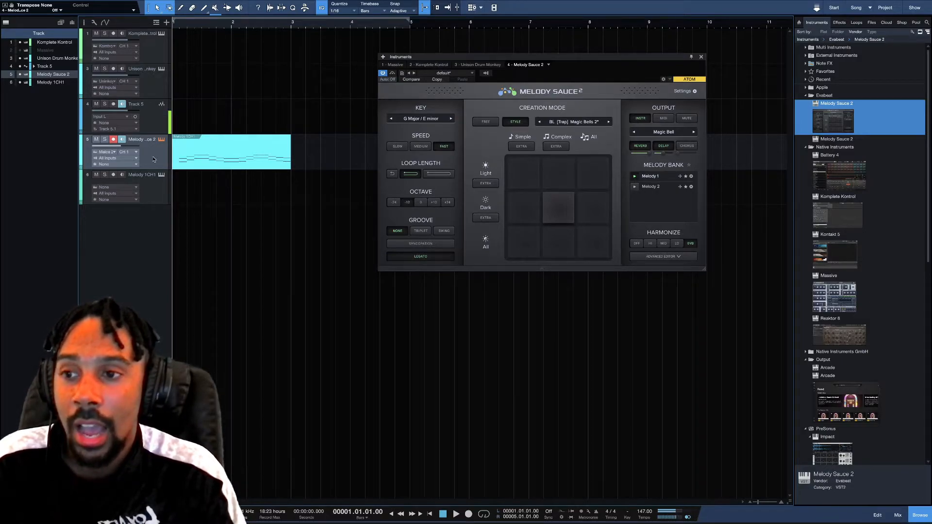
key("space")
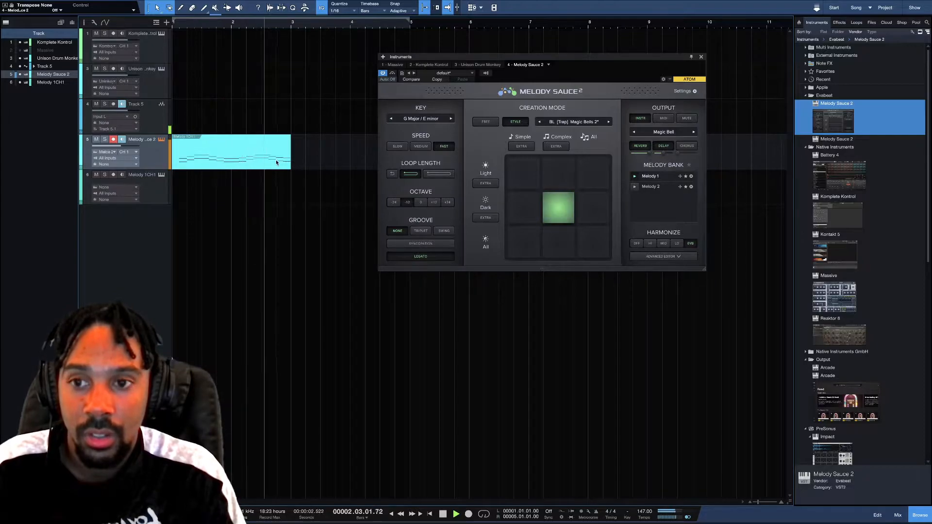
key("space")
- Bounce the Melody 1 clip to a new audio track and play the audio with the Melody Sauce 2 instrument deactivated
key("ctrl+b")
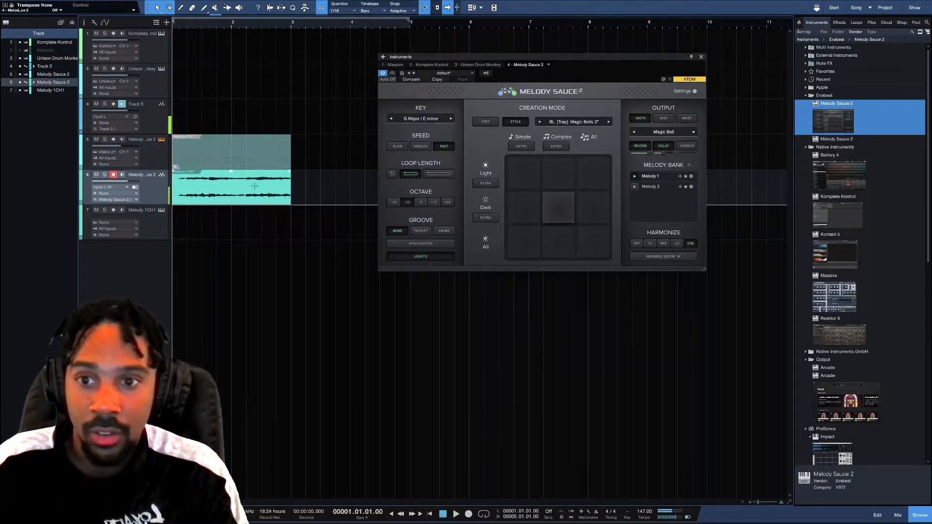
left_click(383, 73)
key("space")
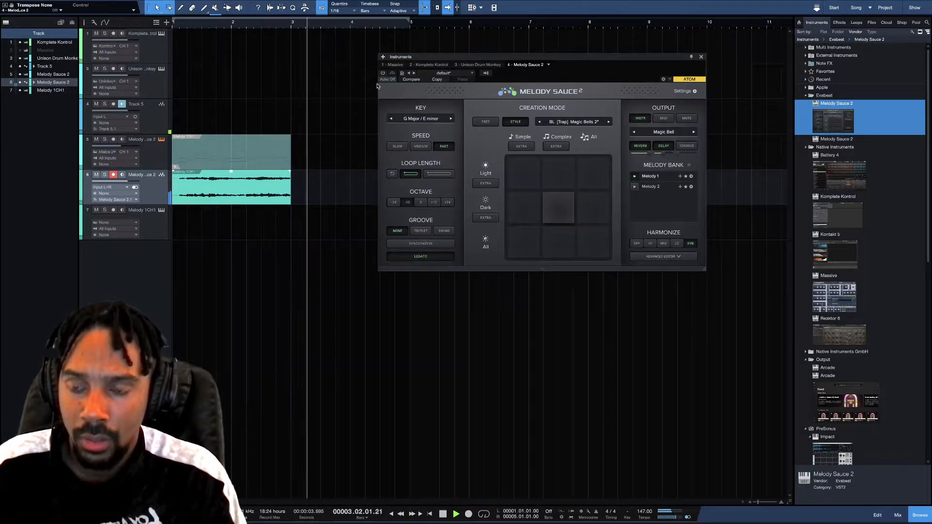
key("space")
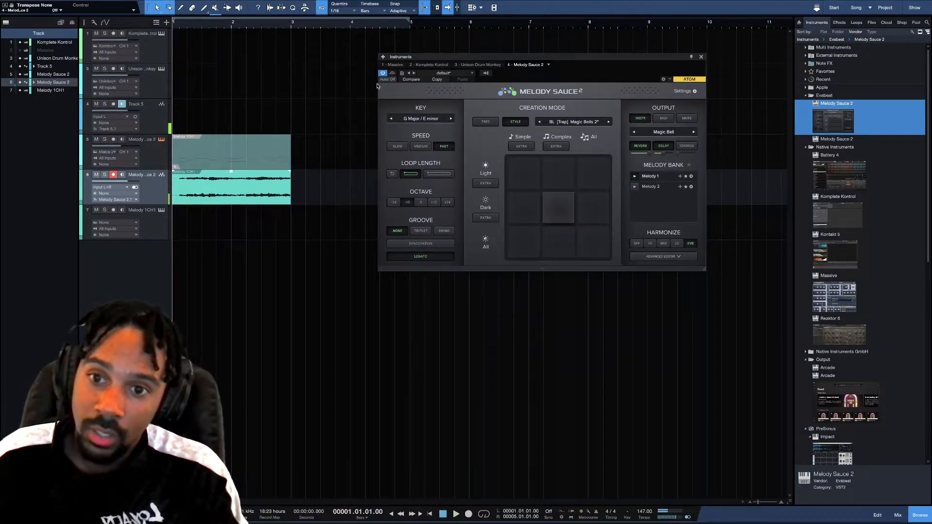
- Undo the audio bounce and the placement of the Melody 1 clip on the Melody Sauce 2 track
key("ctrl+z")
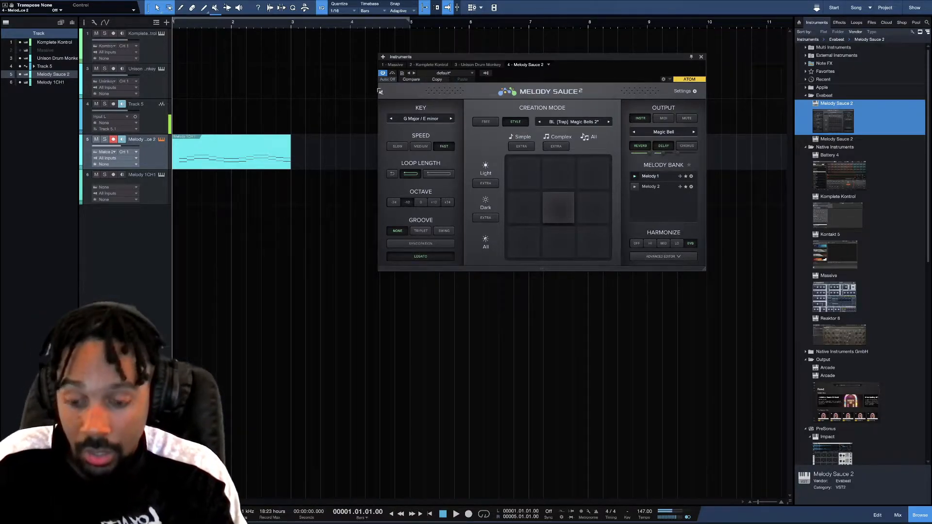
key("ctrl+z")
key("ctrl+z")
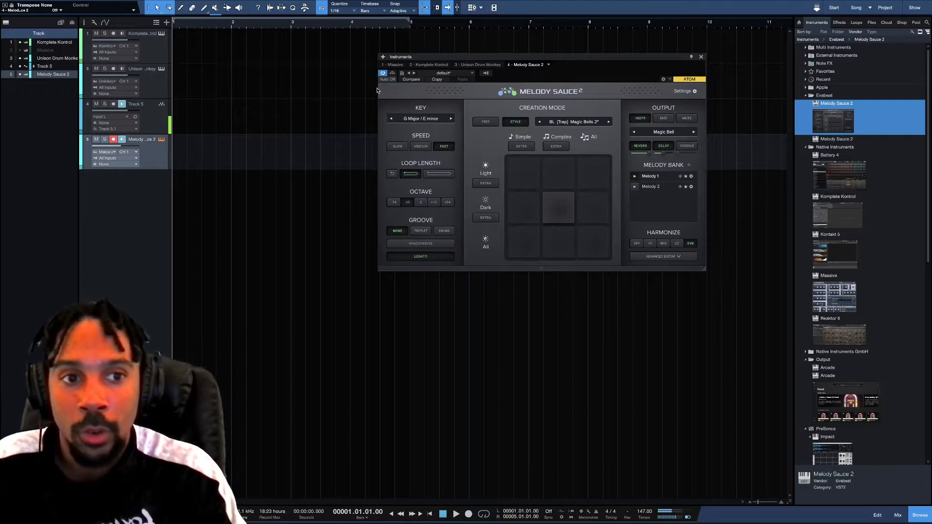
- Set the Melody Sauce 2 output to MIDI and choose Melody Sauce 2 as the Komplete Kontrol track's input
left_click(662, 120)
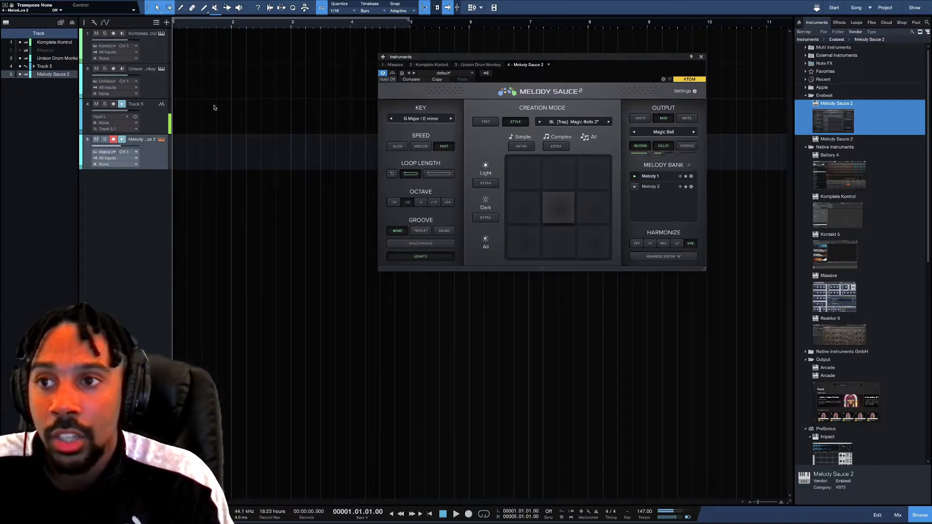
left_click(158, 52)
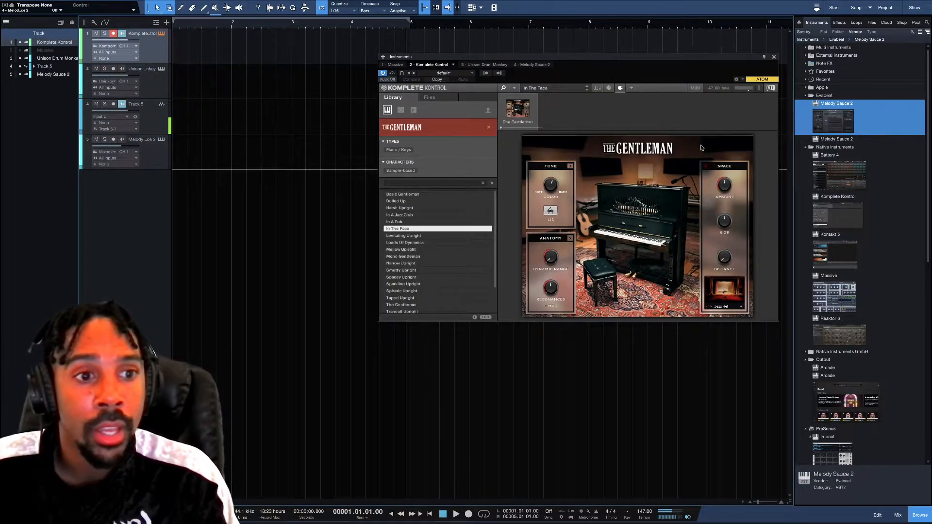
left_click(774, 57)
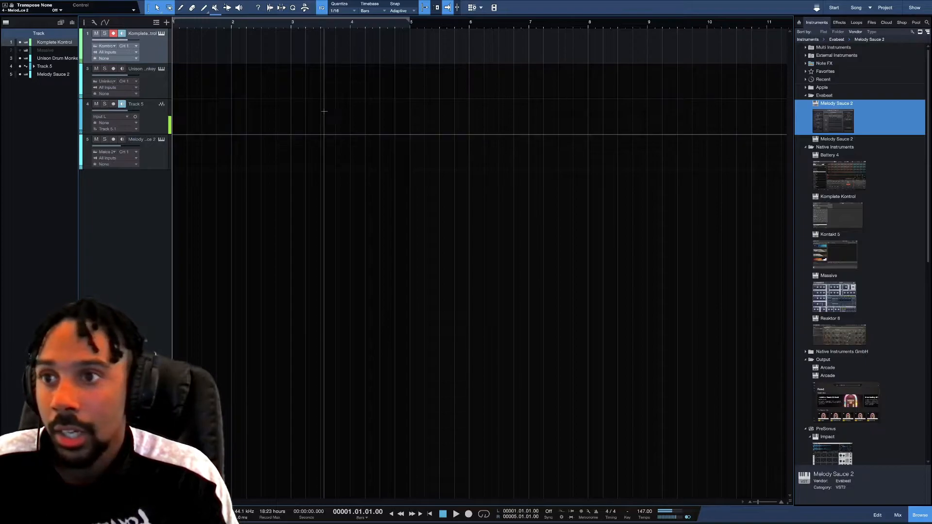
left_click(130, 53)
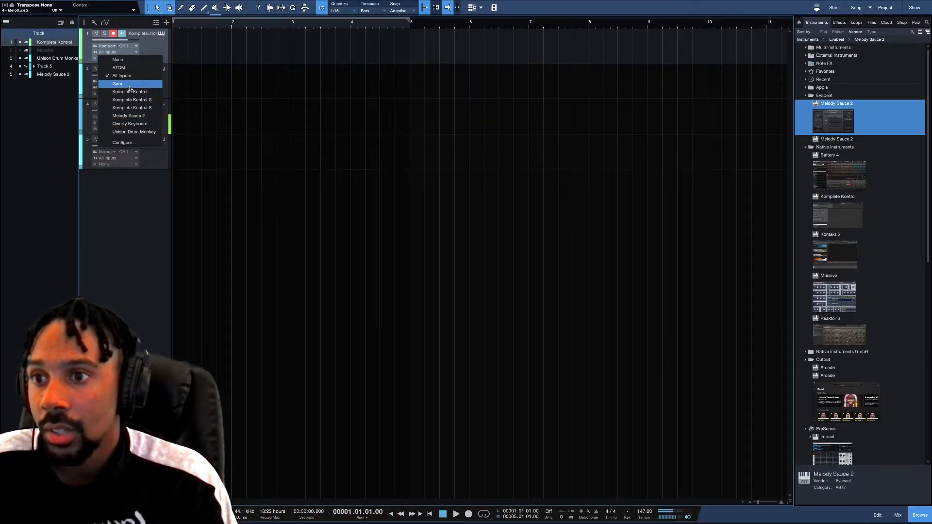
left_click(128, 116)
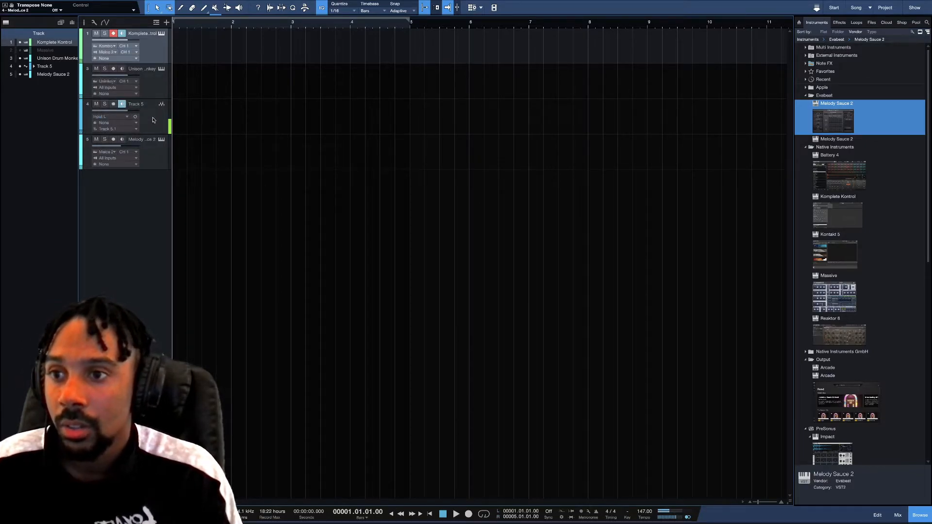
- Place Melody 1 as a MIDI clip at bar 1 on the Komplete Kontrol track and play it back
left_click(161, 140)
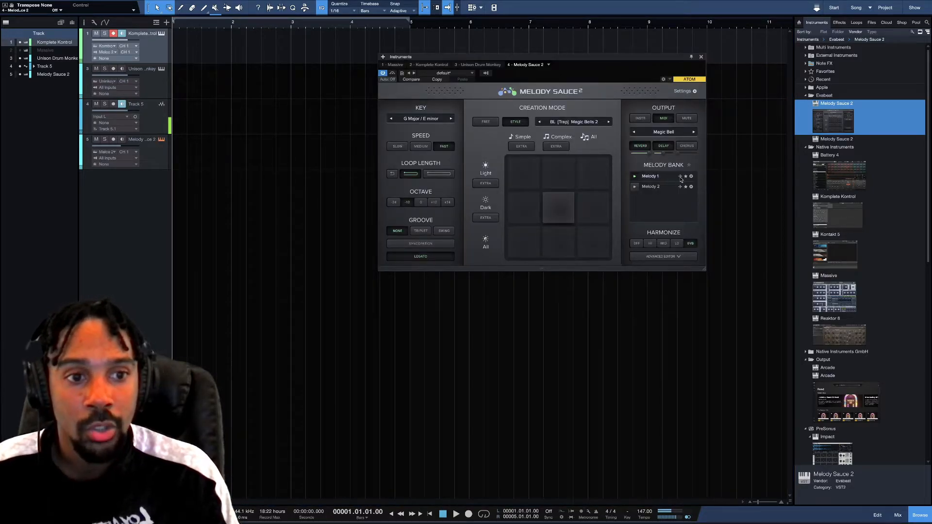
left_click_drag(680, 176, 180, 39)
key("space")
key("space")
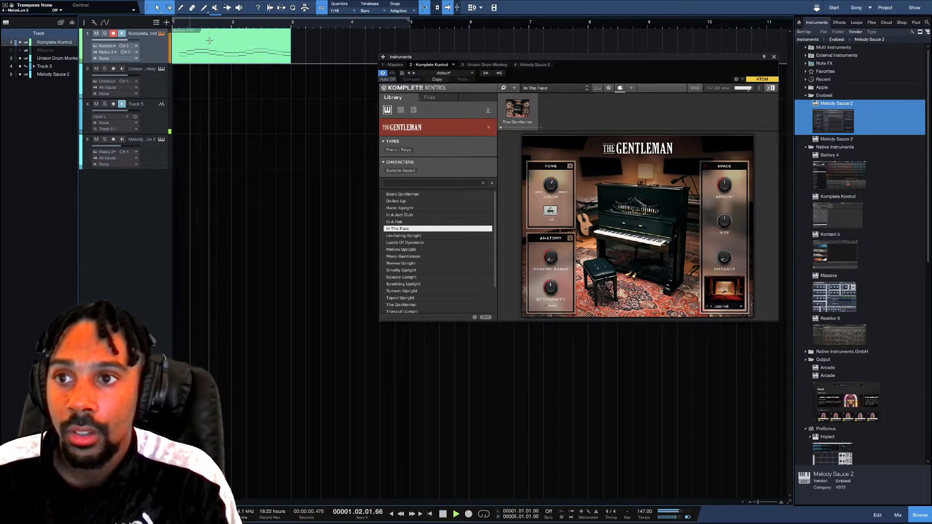
- Open the transpose value of the Melody 1 clip on the Komplete Kontrol track for editing
right_click(236, 57)
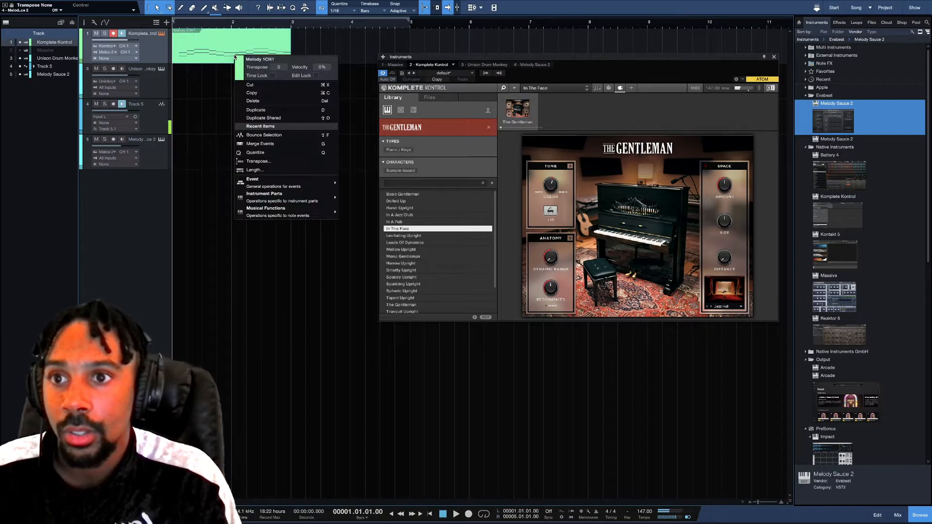
left_click(279, 67)
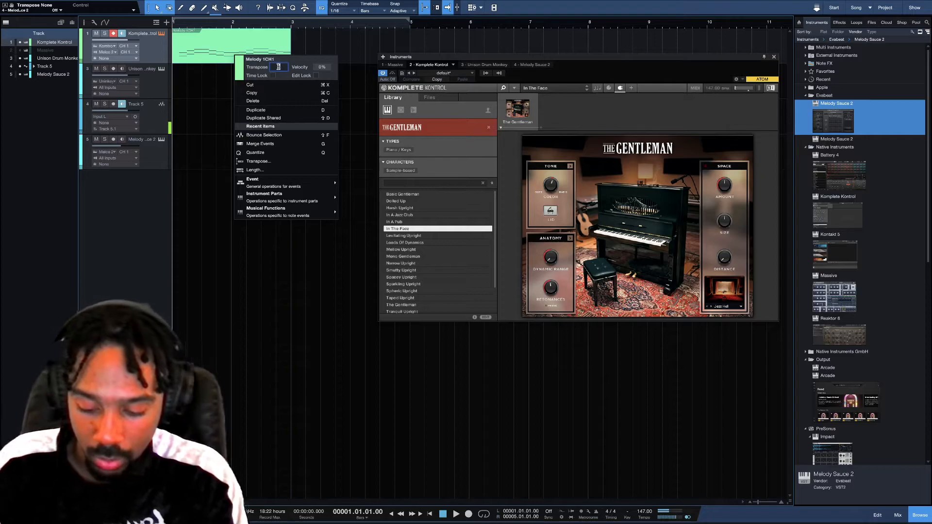
left_click(208, 87)
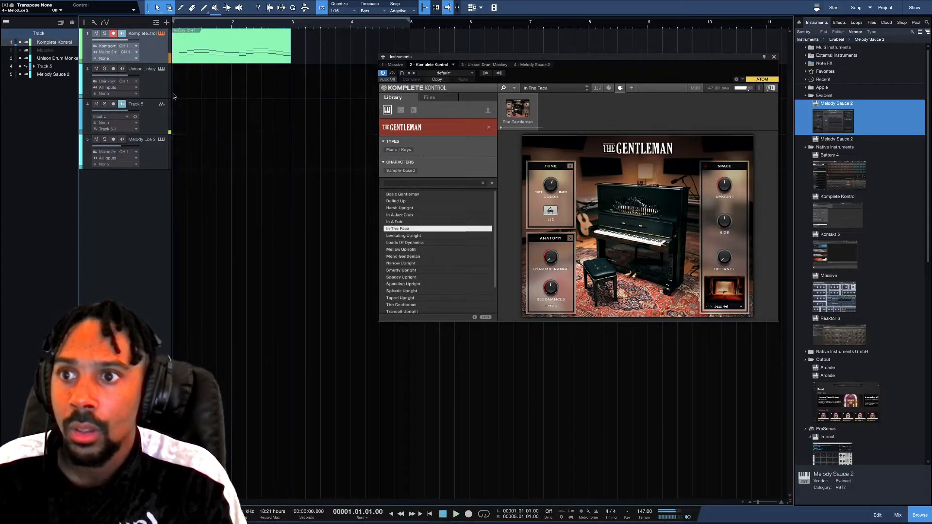
- Deactivate the Melody Sauce 2 instrument and play the Melody 1 clip through Komplete Kontrol
left_click(162, 140)
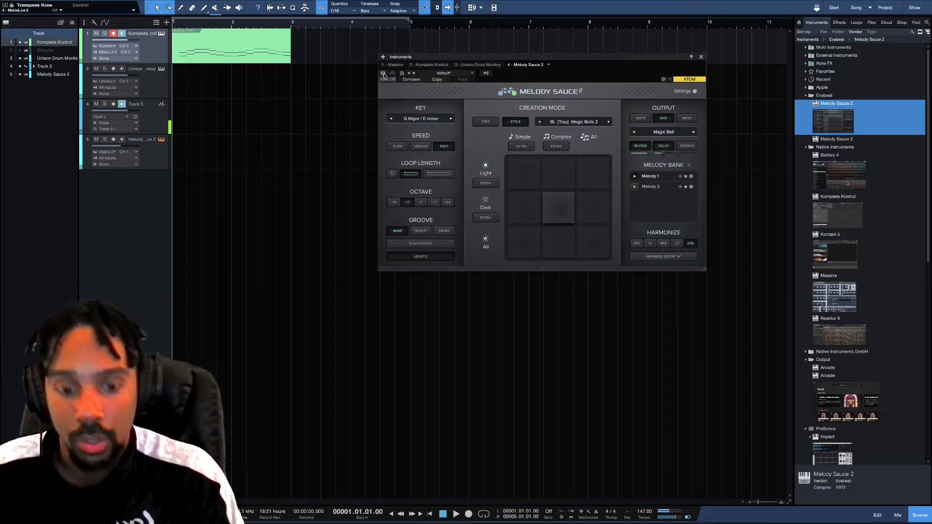
key("space")
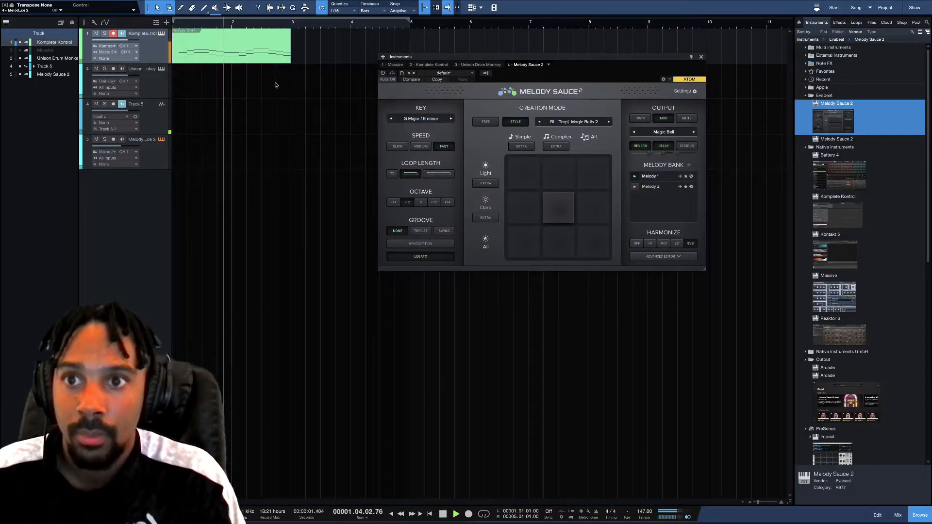
- Duplicate the Melody 1 clip to bar 3 and turn on looping from bar 1 to bar 5 during playback
left_click(267, 60)
key("d")
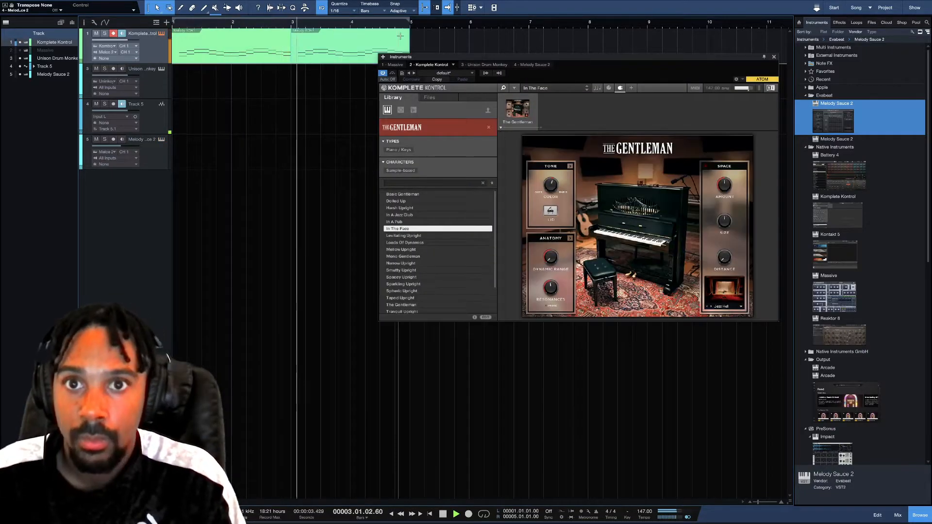
key("slash")
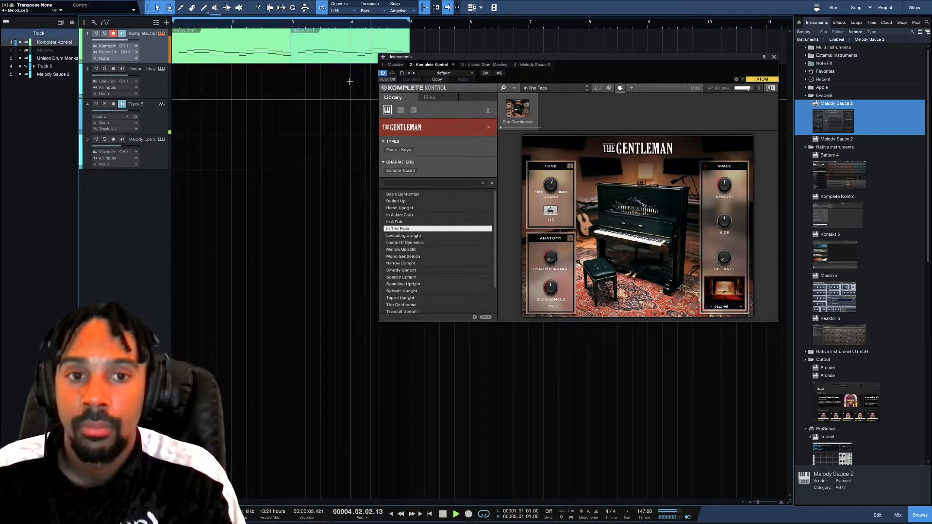
key("space")
- Close the Melody Sauce 2 window and delete both Melody 1 clips from the Komplete Kontrol track
left_click(161, 139)
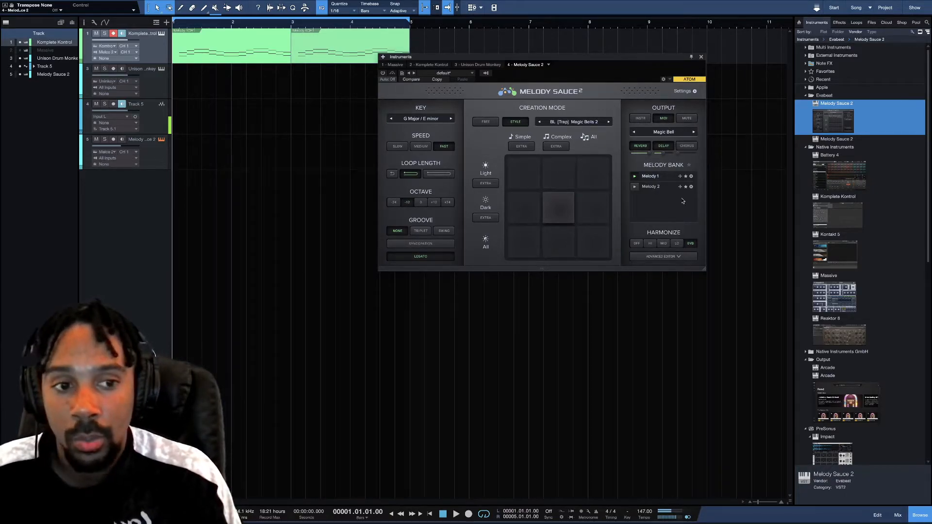
left_click(701, 57)
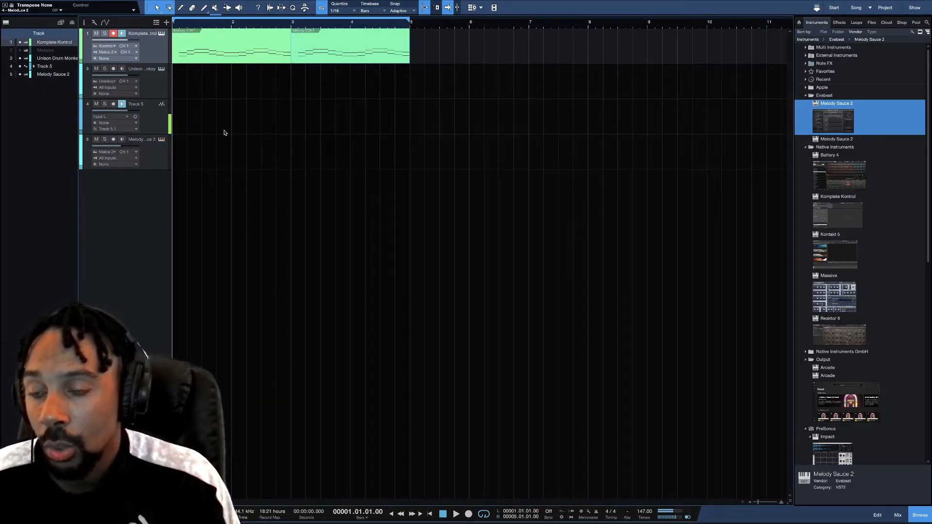
left_click(191, 54)
key("Delete")
left_click(310, 51)
key("Delete")
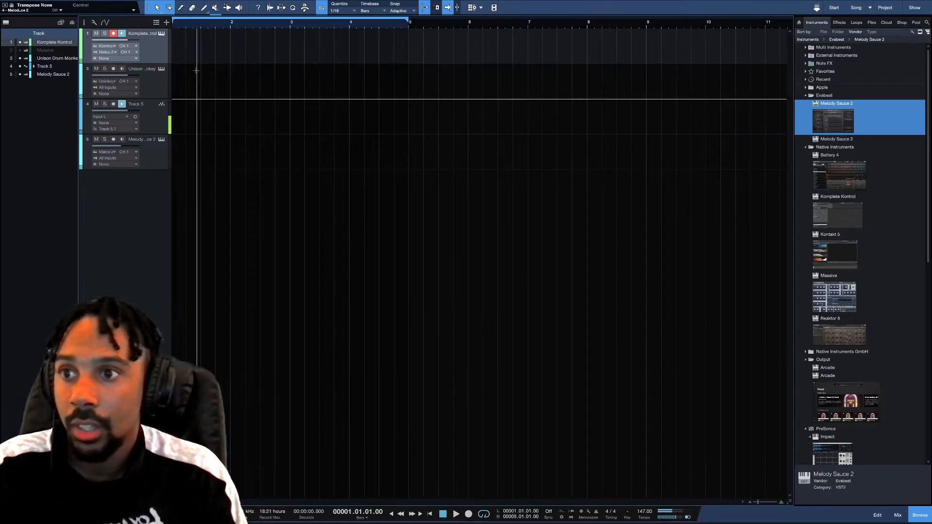
- Show the hidden Massive track, unmute it and play back its chord clip
left_click(20, 50)
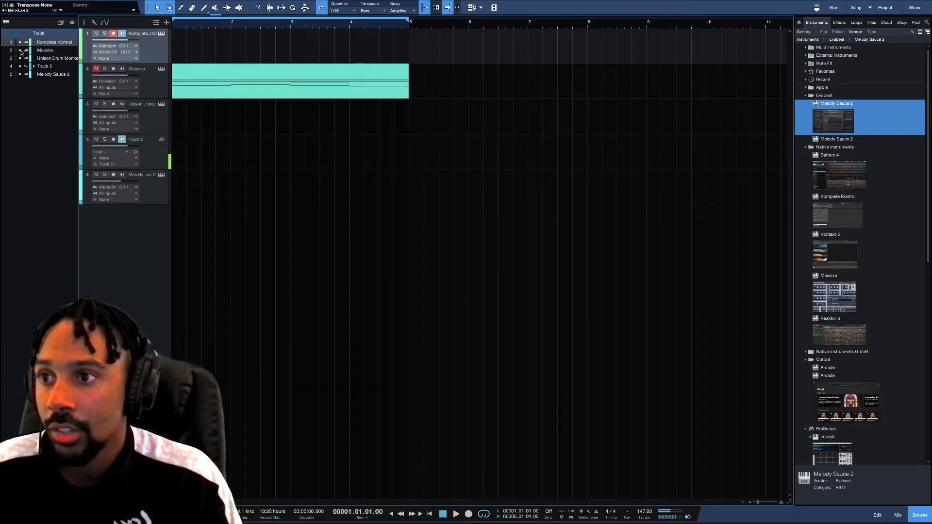
left_click(96, 68)
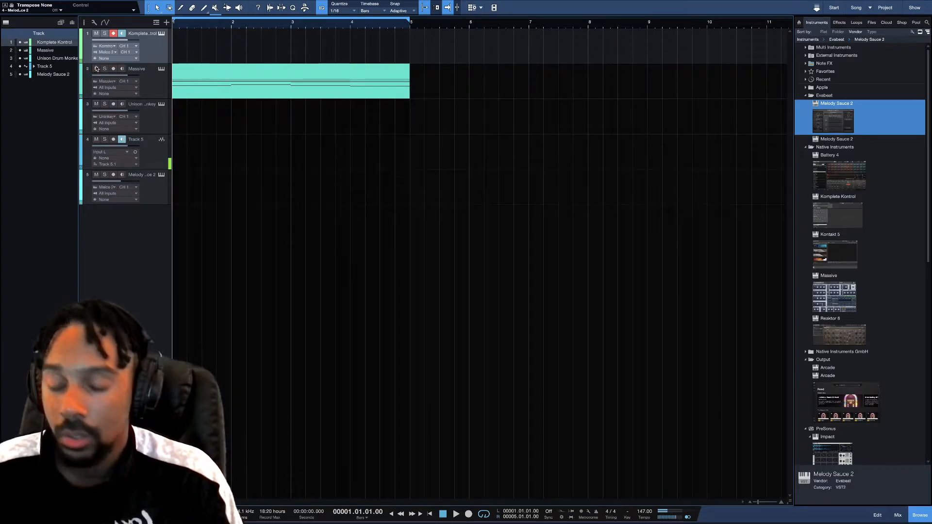
key("space")
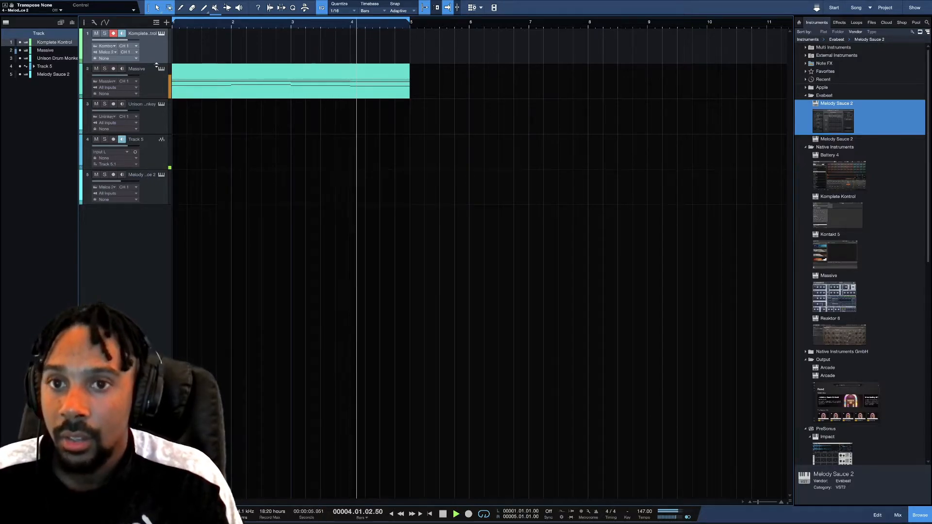
key("space")
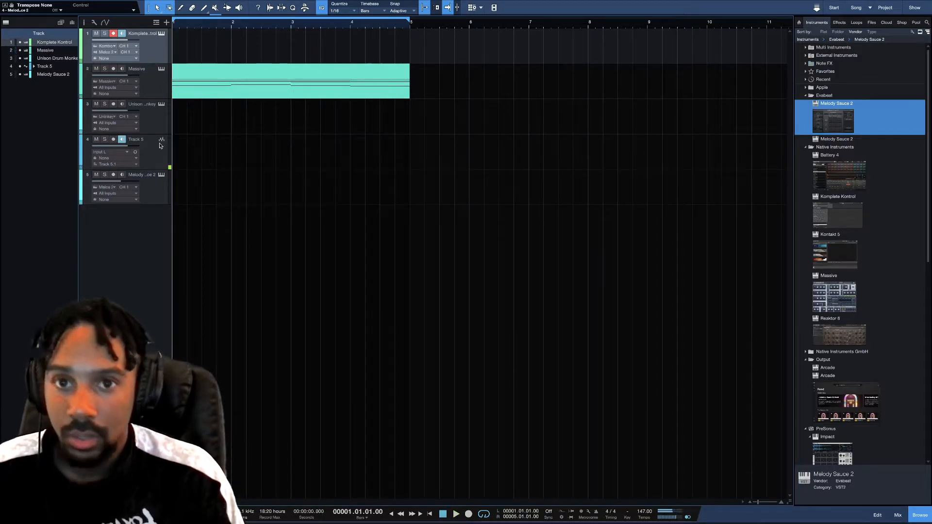
- Open the advanced editor of Melody Sauce 2 with output set to INSTR and move the window clear of the Massive clip
left_click(161, 175)
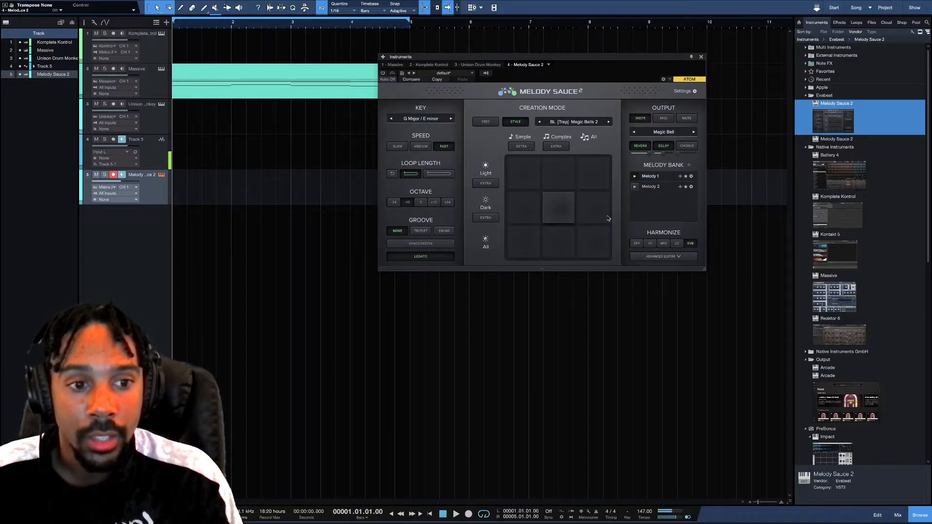
left_click(653, 256)
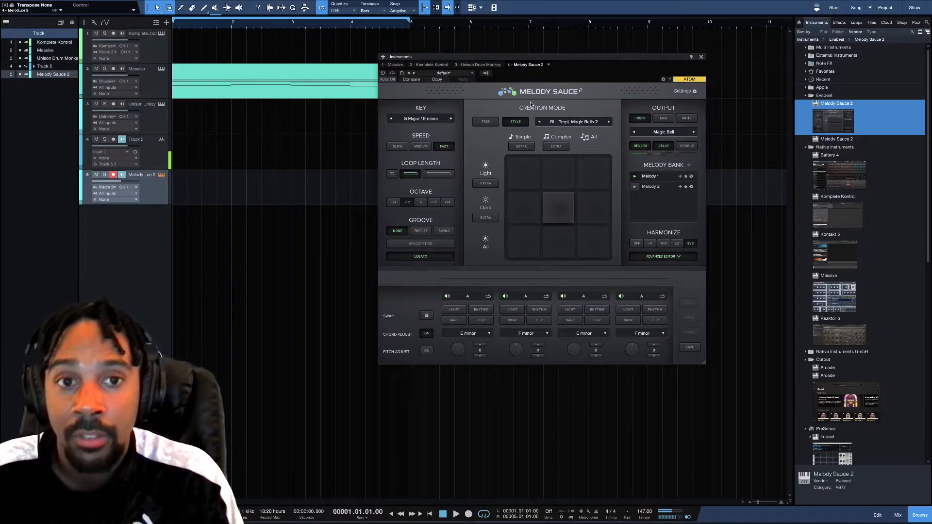
left_click_drag(498, 58, 532, 25)
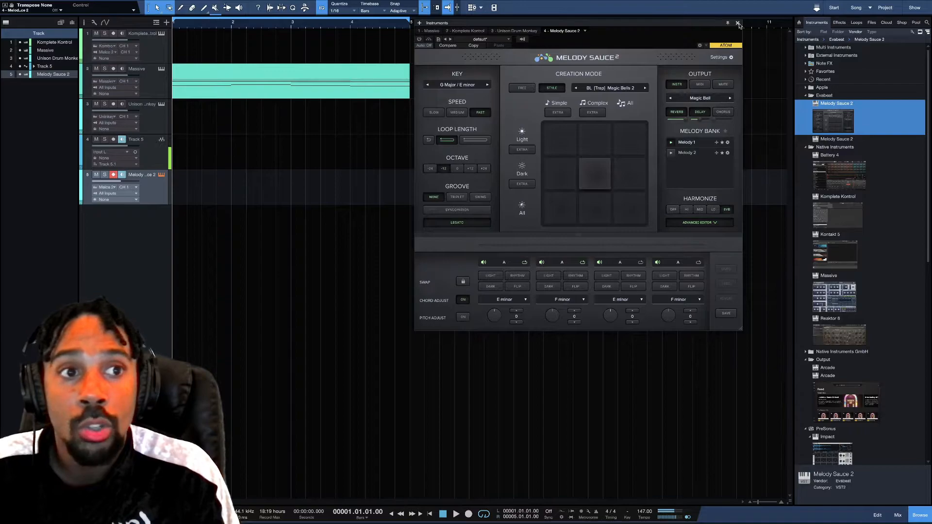
left_click_drag(676, 27, 736, 22)
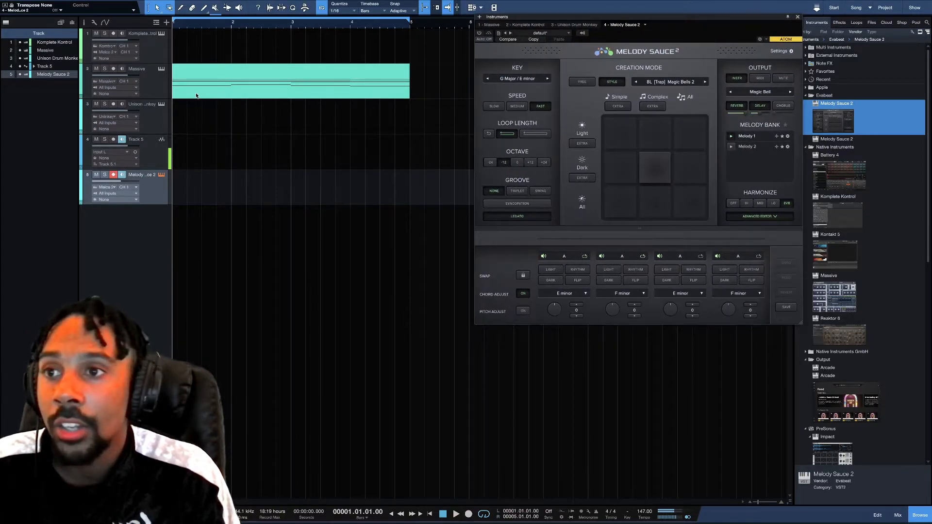
- Show the chord track and extract the Massive clip's chords onto it, closing the Massive window
left_click(157, 23)
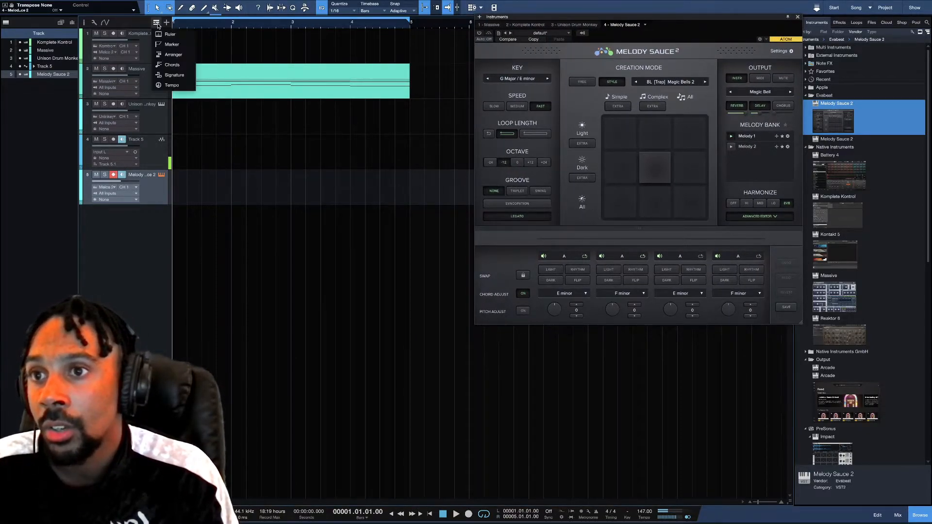
left_click(165, 67)
left_click_drag(196, 106, 189, 38)
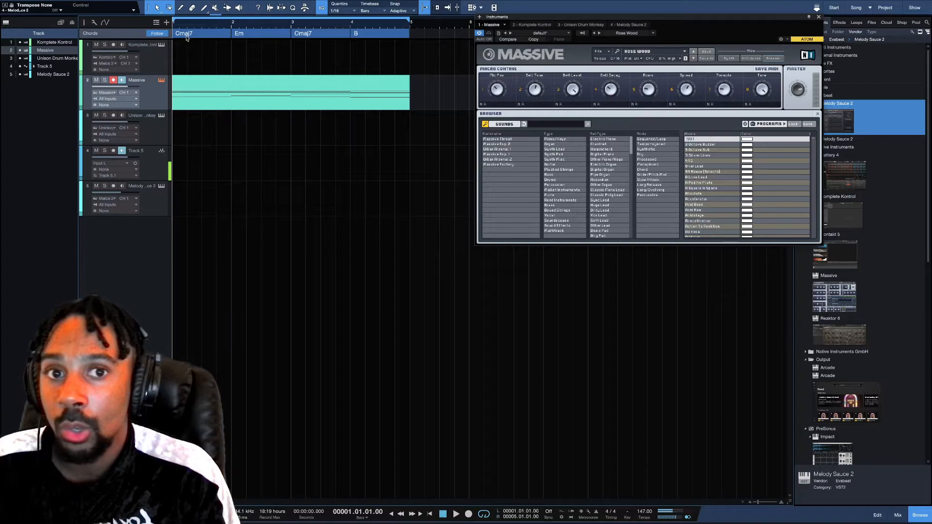
left_click(819, 18)
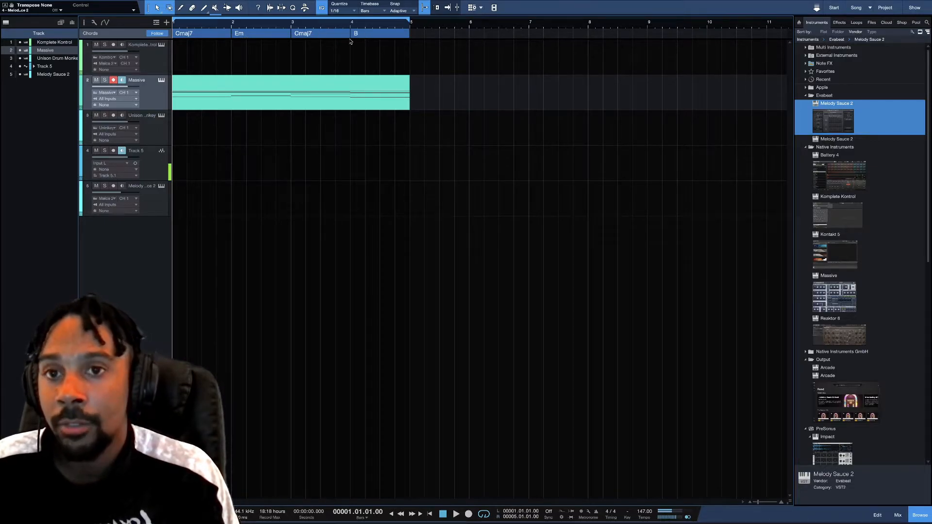
- Reopen Melody Sauce 2 and generate another melody from the creation pad
left_click(162, 204)
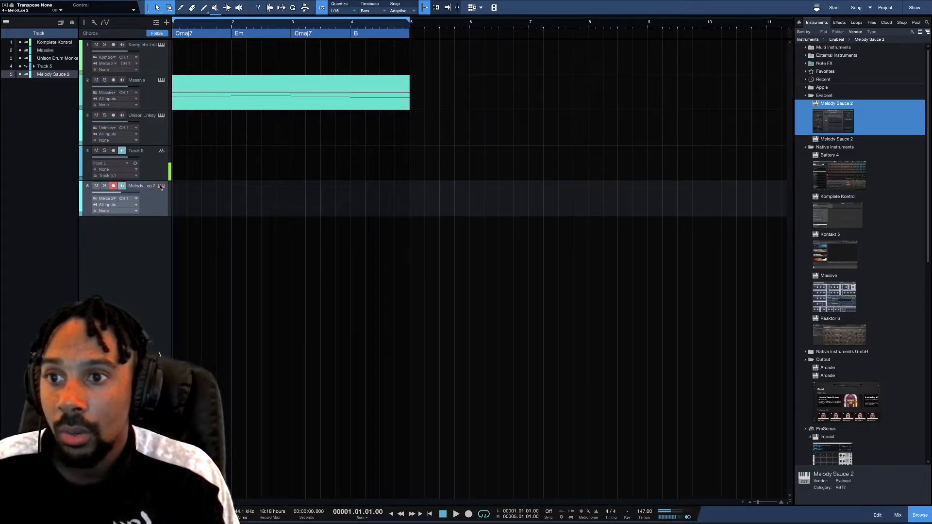
left_click(162, 187)
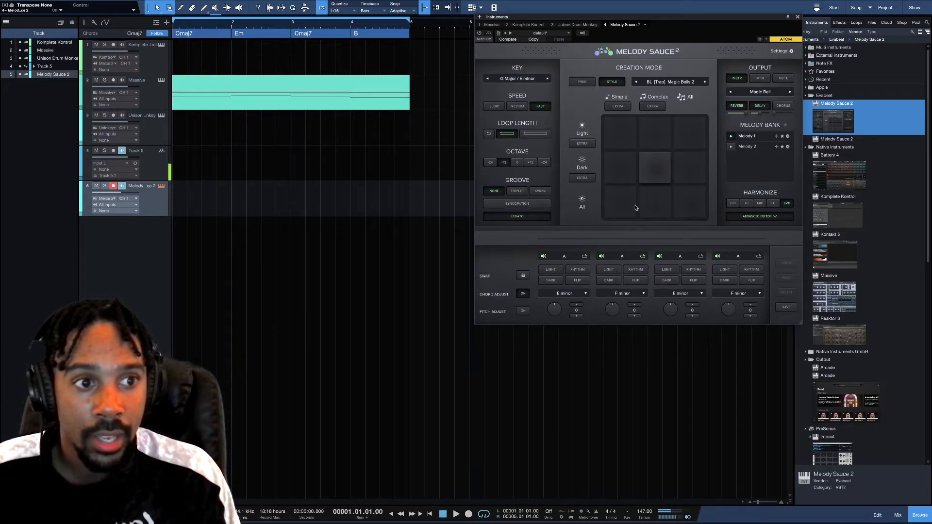
left_click(641, 173)
left_click(645, 176)
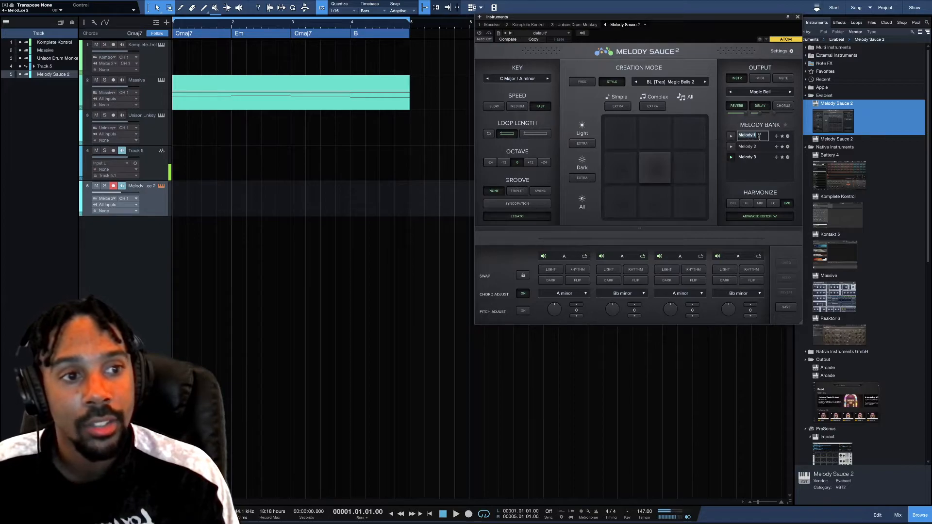
- Recall Melody 1 from the melody bank, set its first two chord adjustments to C Major and E minor, and play it back
left_click(732, 137)
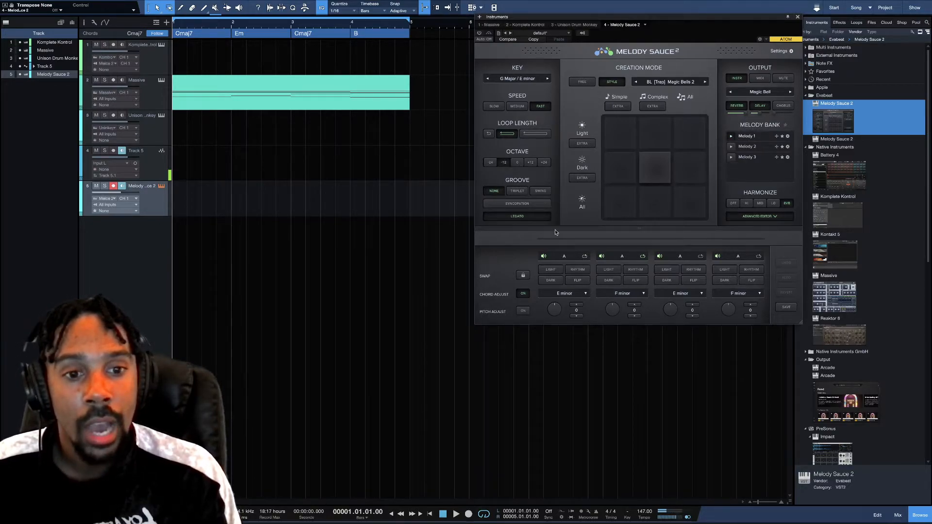
left_click(574, 296)
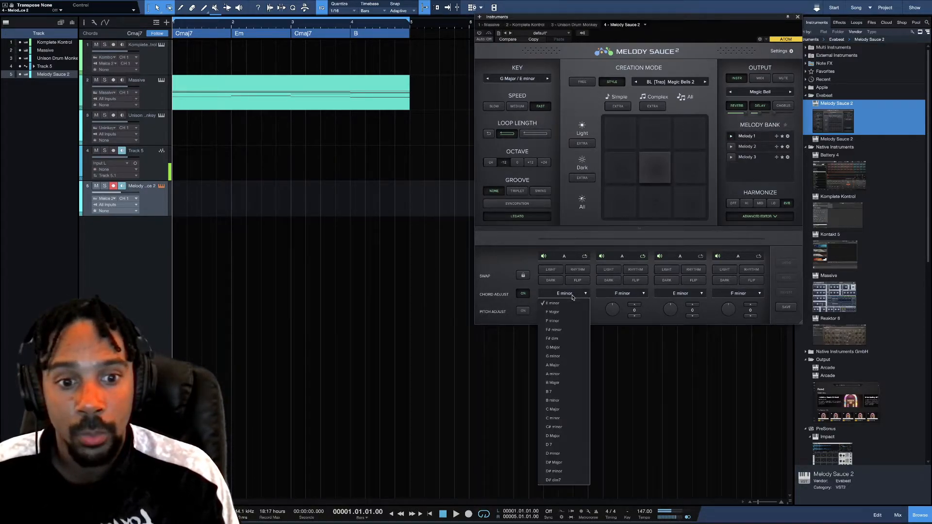
left_click(553, 410)
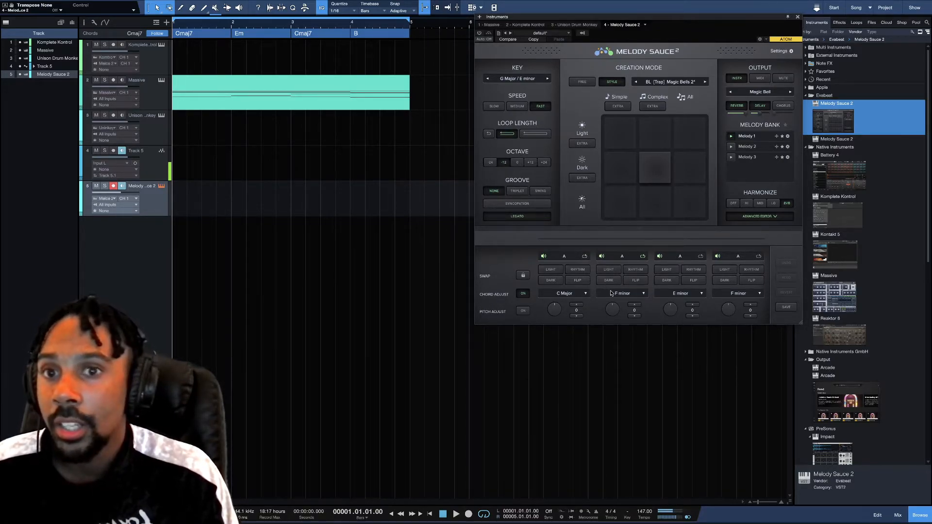
left_click(628, 295)
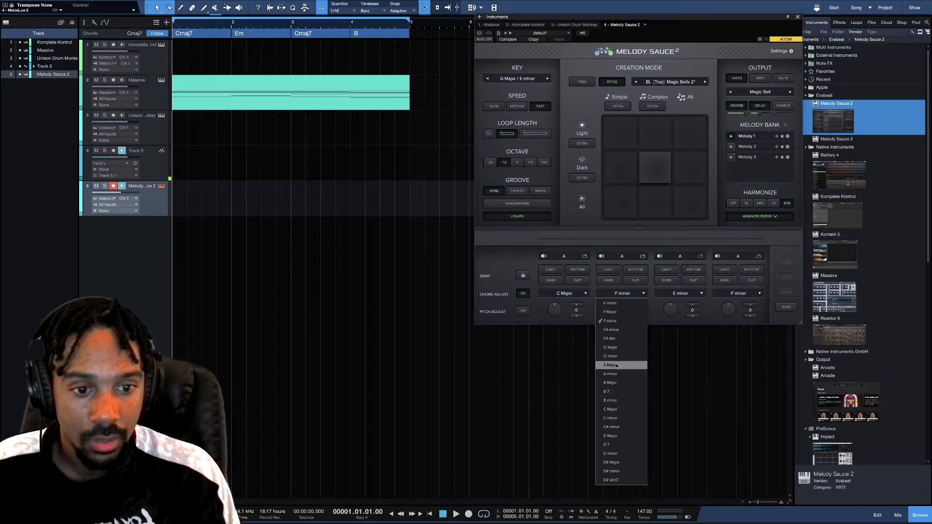
left_click(608, 304)
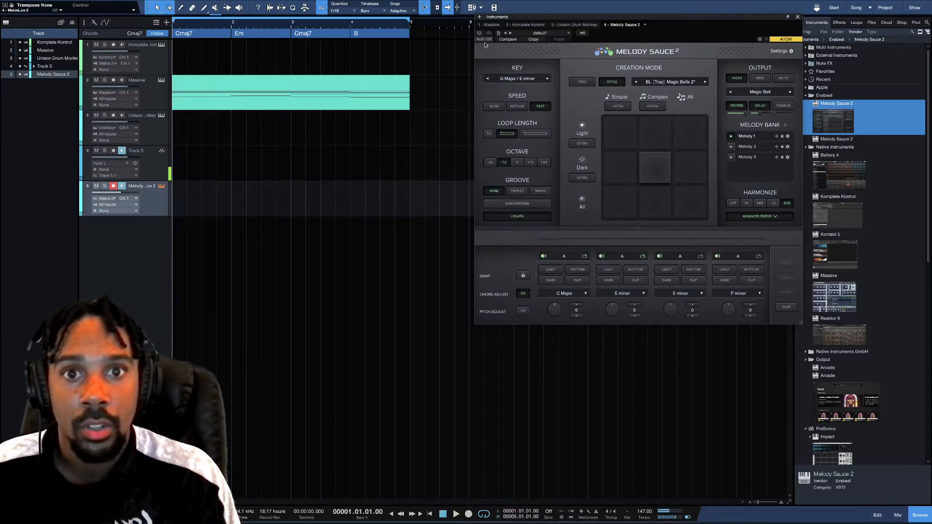
key("space")
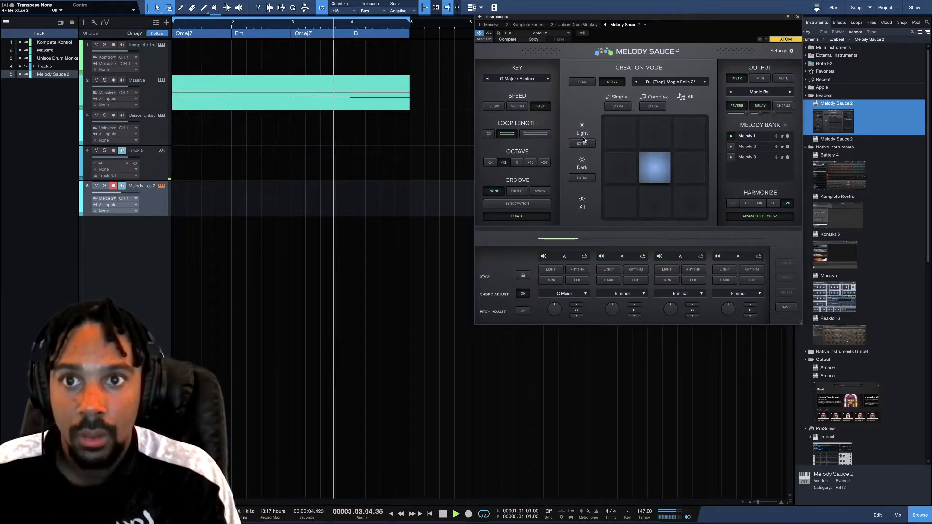
key("space")
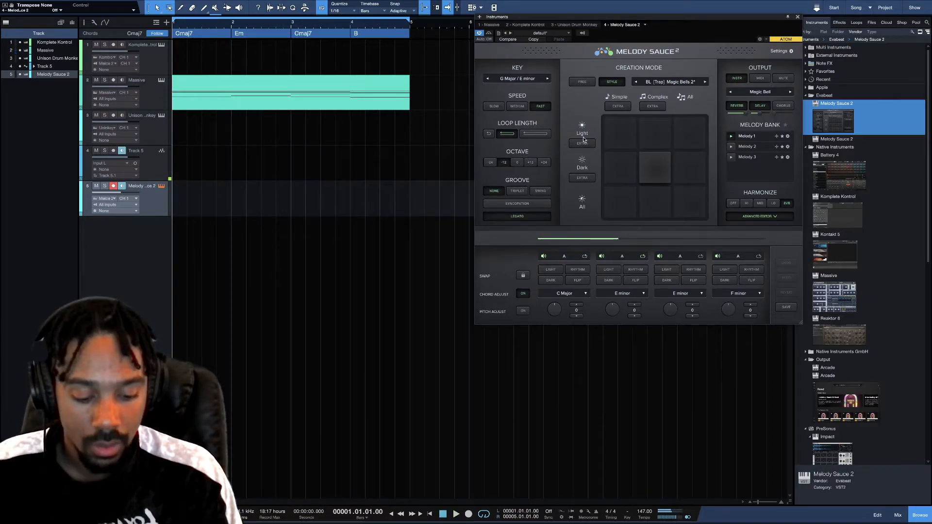
- Choose the longest loop length, set the third and fourth chord adjustments to C Major and B Major, and play the melody with the chords
left_click(543, 137)
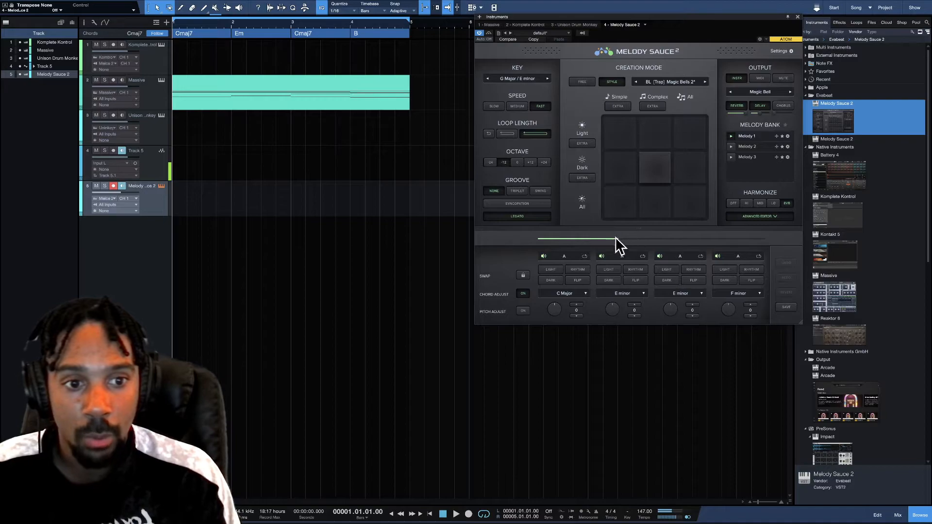
left_click(690, 296)
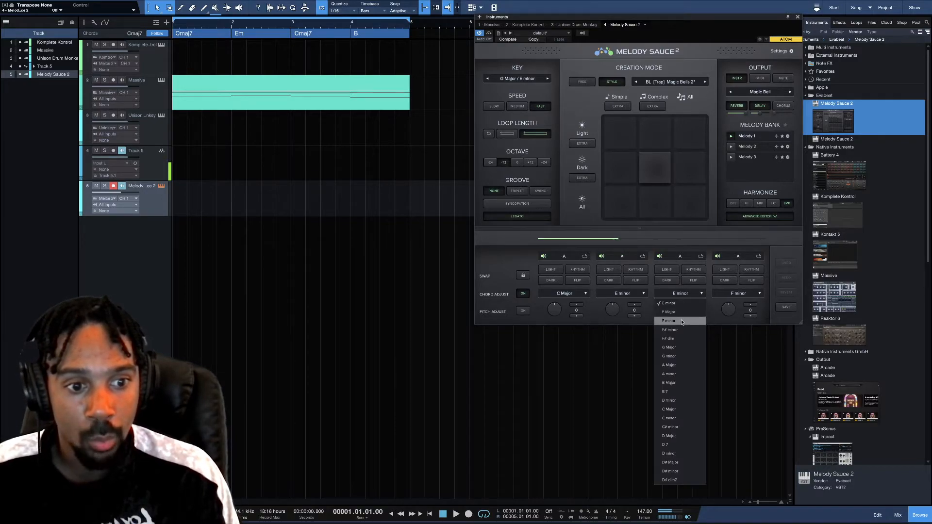
left_click(671, 410)
left_click(743, 294)
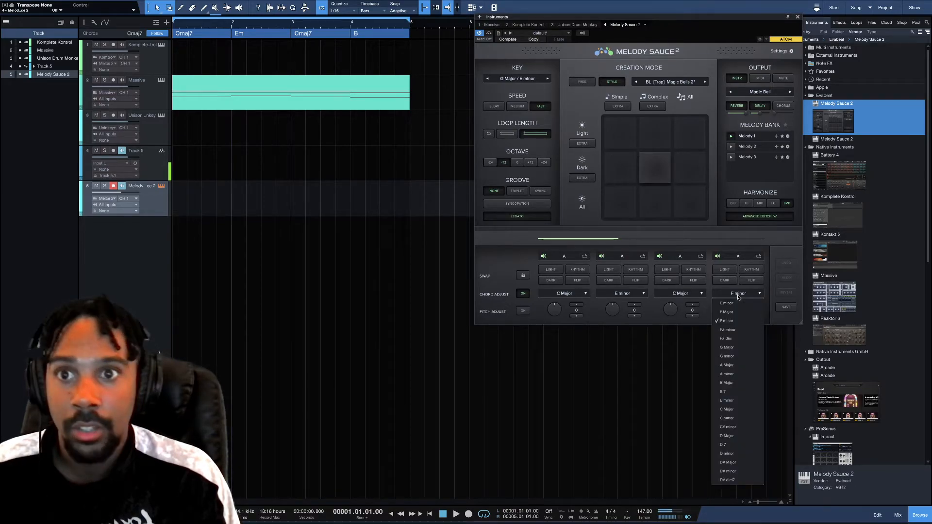
left_click(732, 384)
key("space")
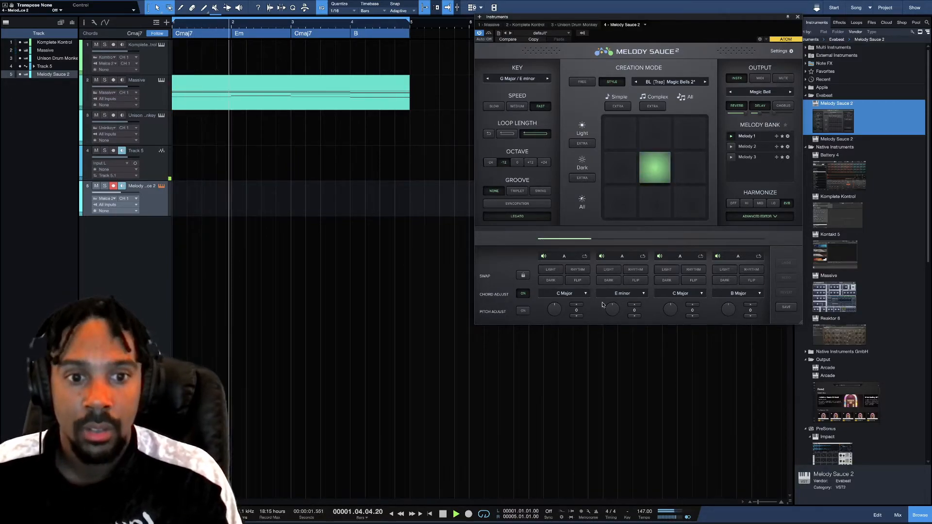
key("space")
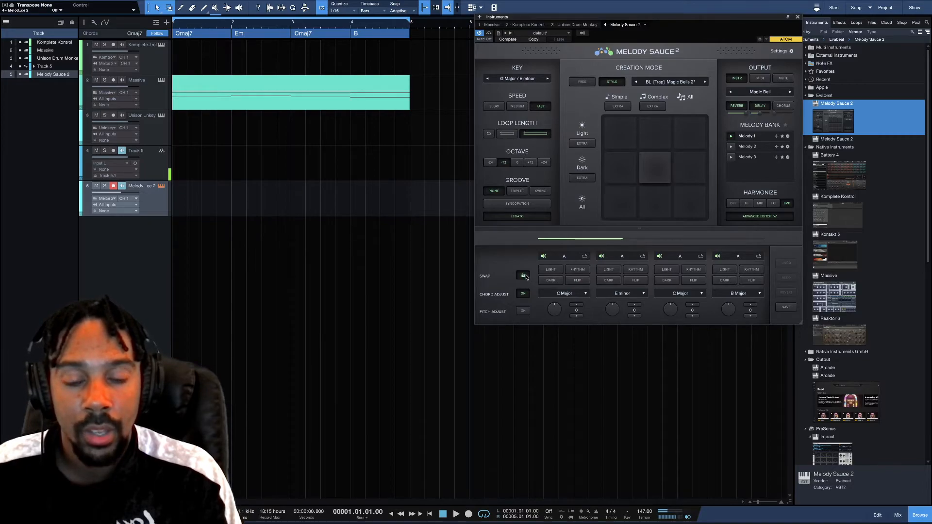
- Try a Light swap on the melody's first section, audition it and undo the swap
left_click(552, 270)
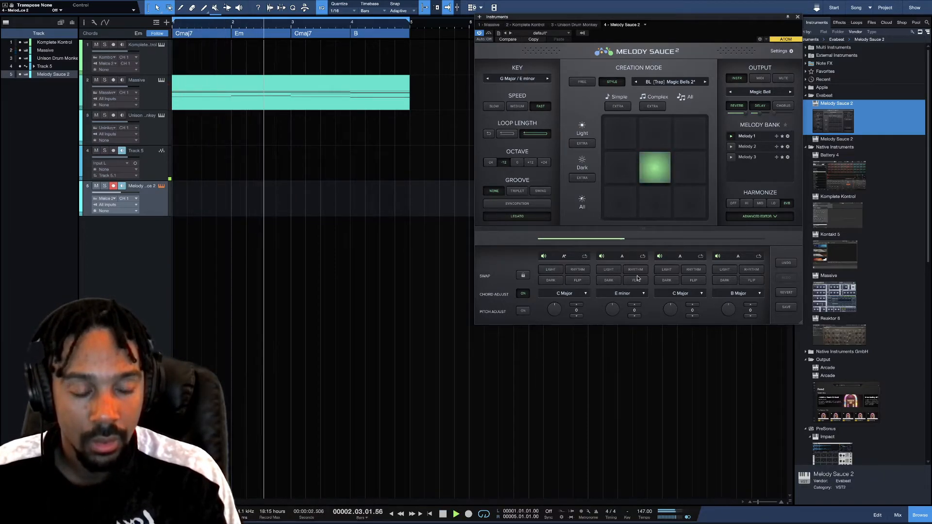
key("space")
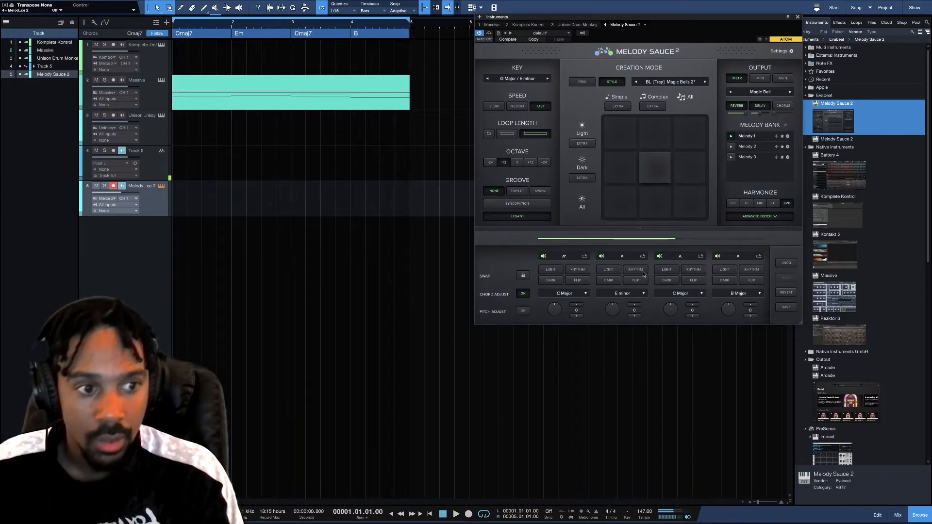
left_click(786, 263)
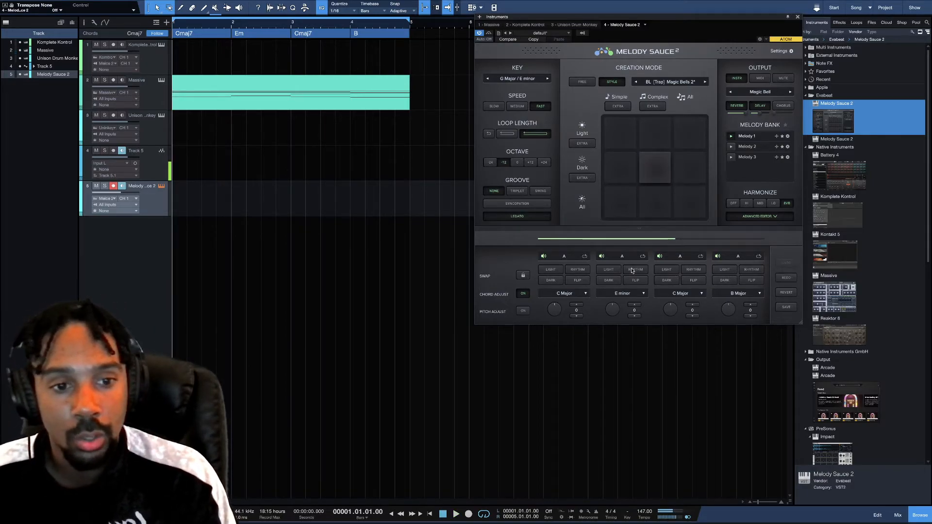
- Play the melody with the chords, flip its third section and audition the change
key("space")
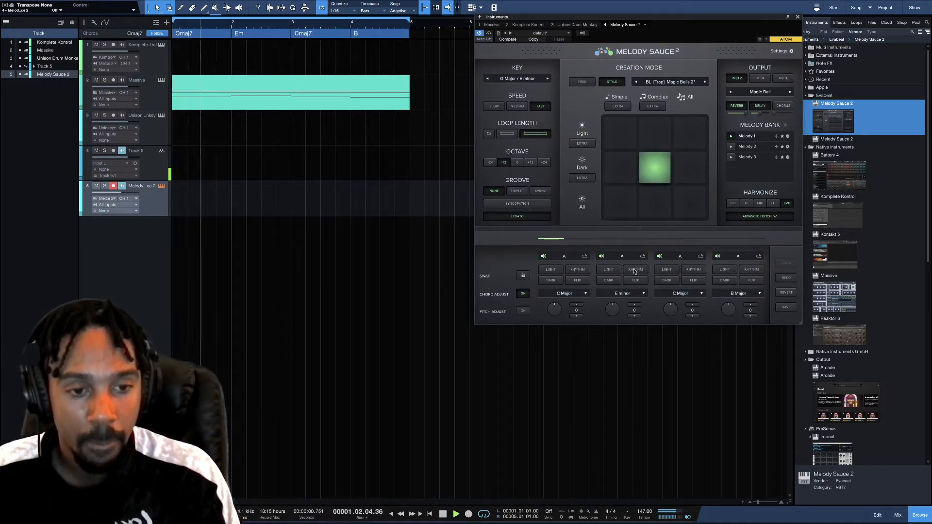
key("space")
left_click(694, 281)
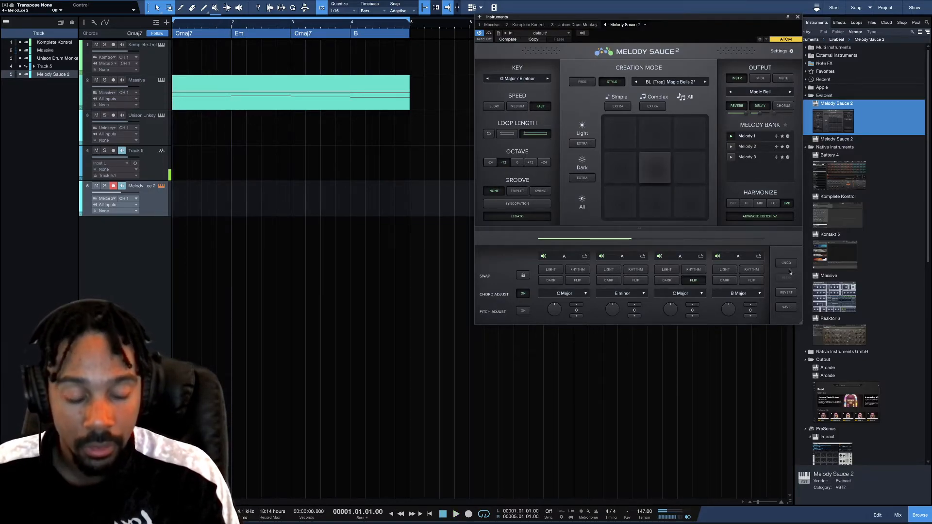
key("space")
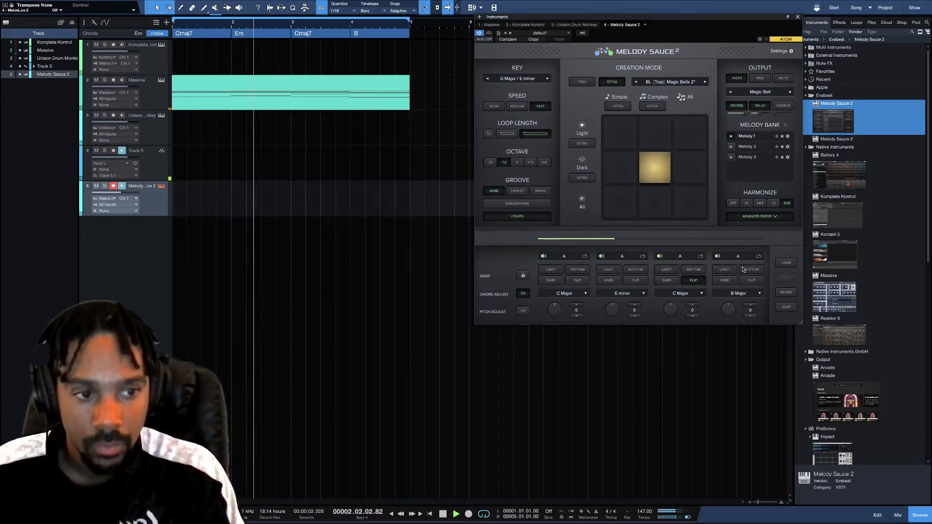
- Set Harmonize to MID and the octave to 0 while the melody plays, and stop playback
left_click(762, 204)
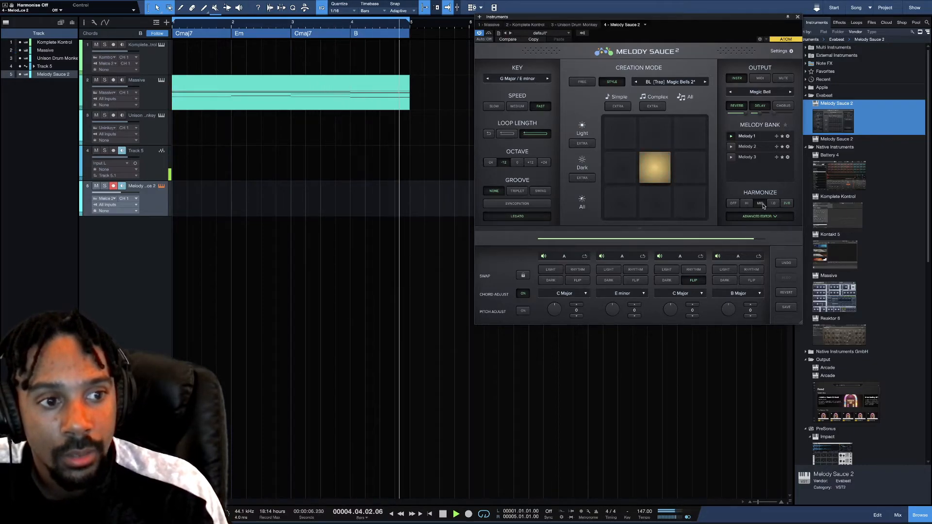
left_click(519, 164)
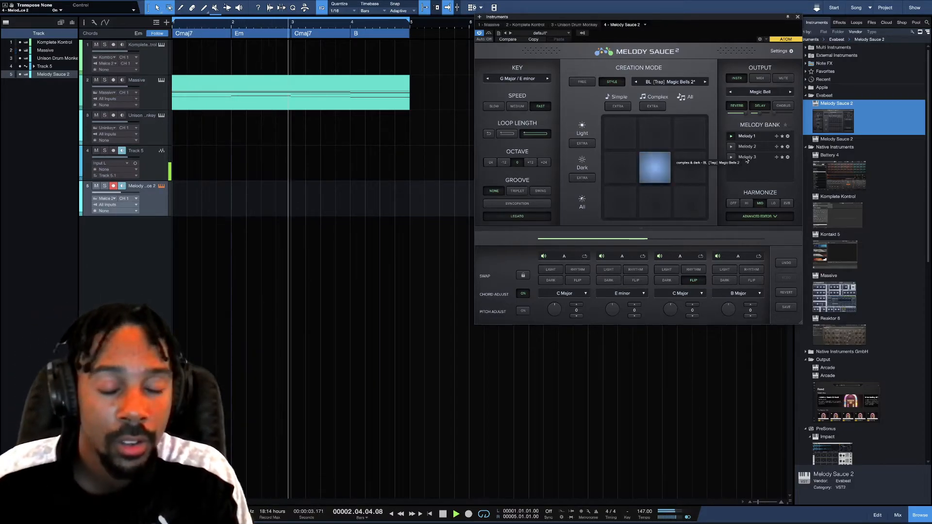
key("space")
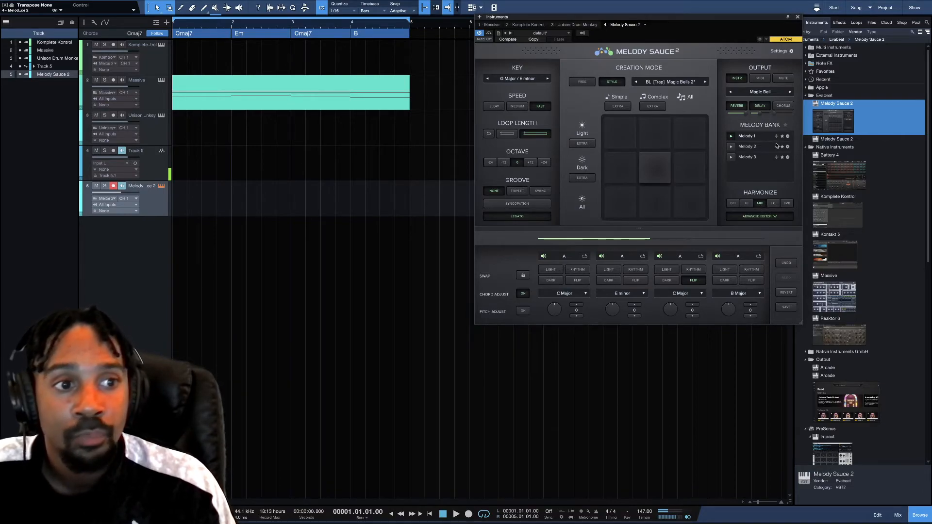
- Place Melody 1 at bar 1 of the Melody Sauce 2 track, bounce it to an audio track and play the result
left_click_drag(777, 139, 180, 212)
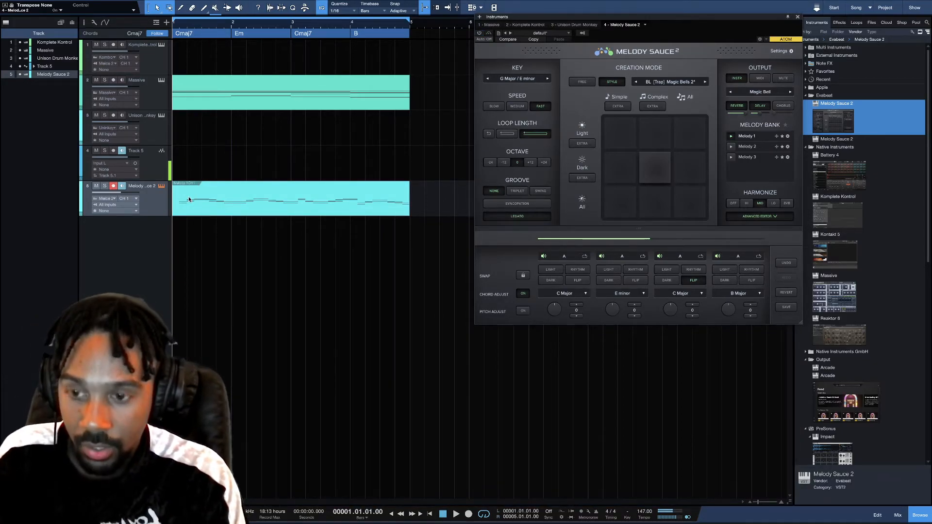
key("ctrl+z")
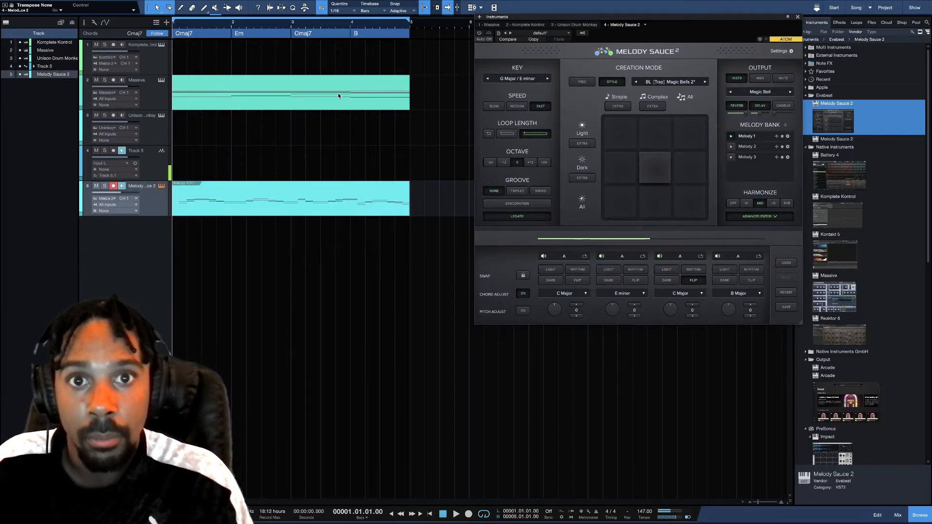
left_click(479, 33)
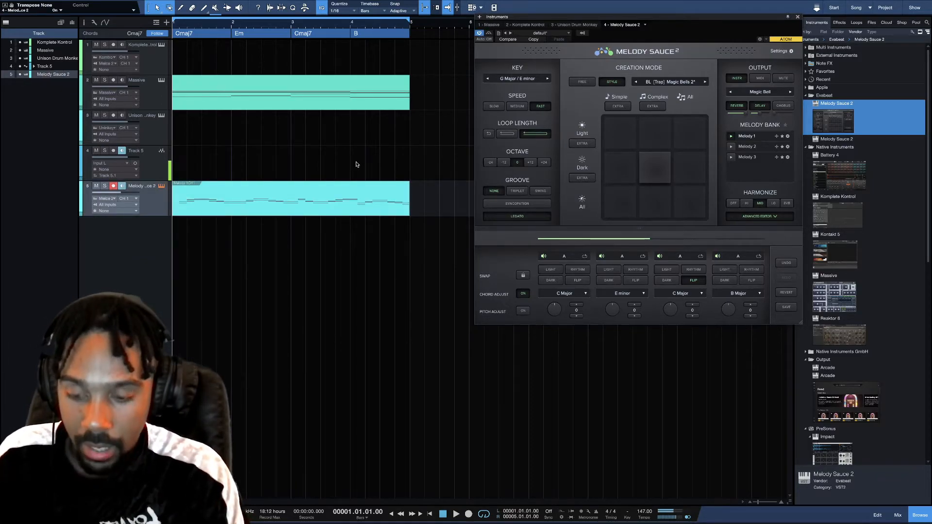
key("super+b")
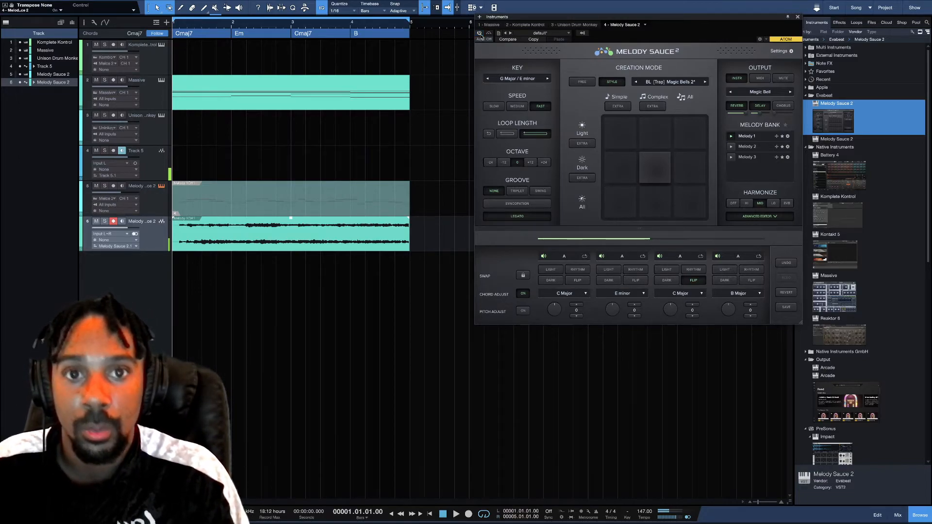
key("space")
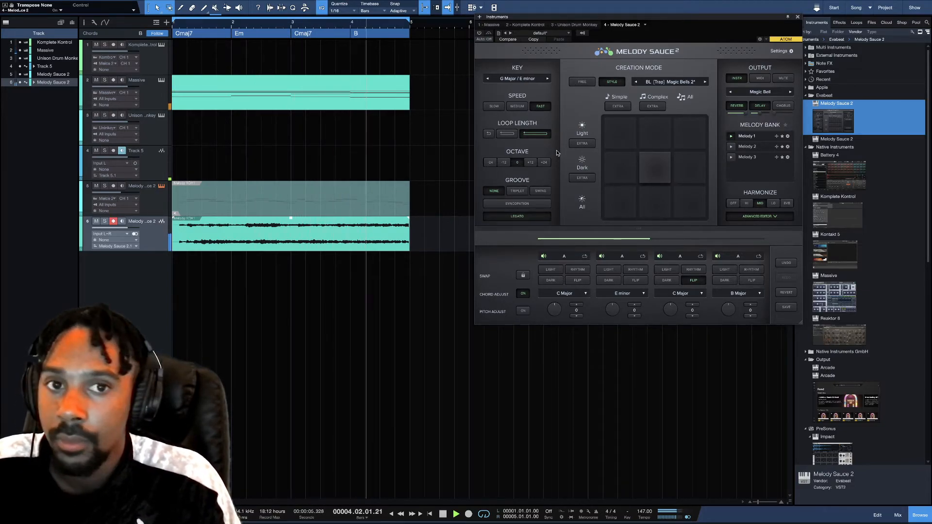
left_click(798, 17)
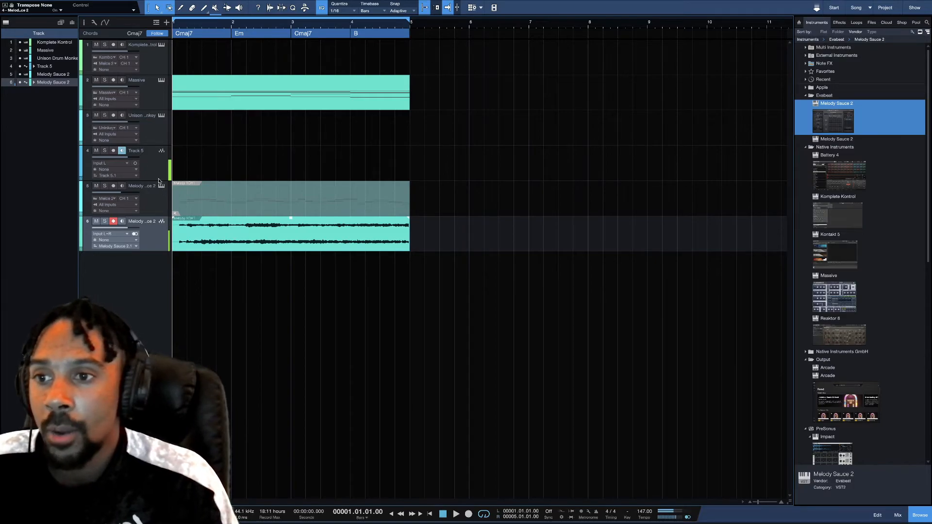
- Generate a 4-bar Hip Hop & Rap beat in Unison Drum Monkey and play it with the melody, closing the plug-in window
left_click(161, 116)
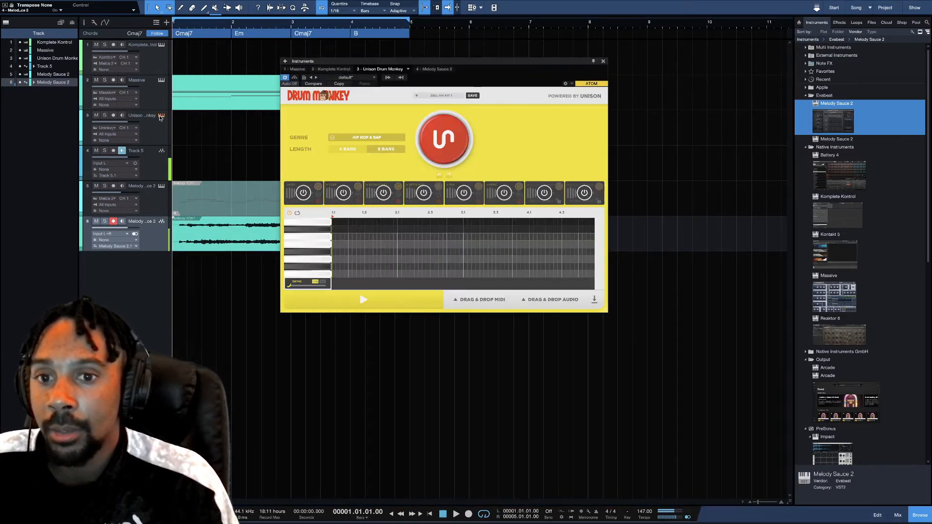
left_click(347, 149)
left_click(427, 142)
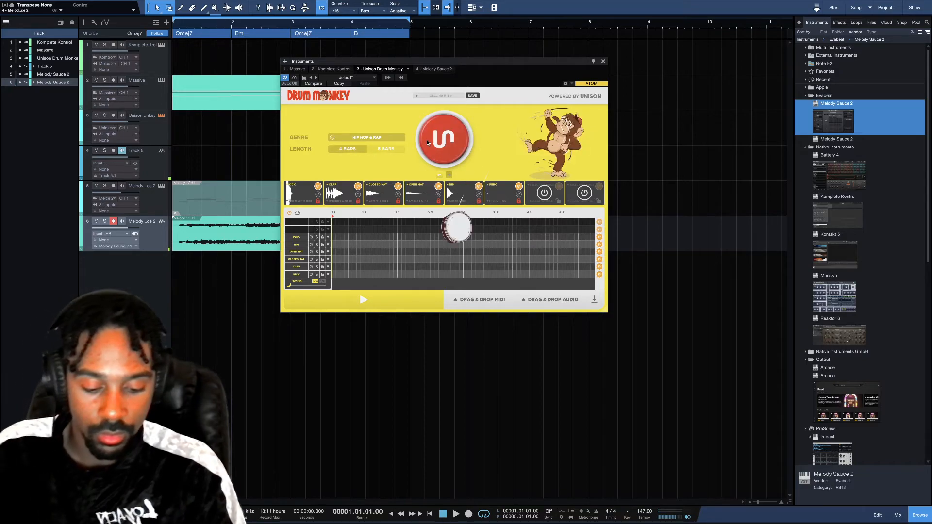
key("space")
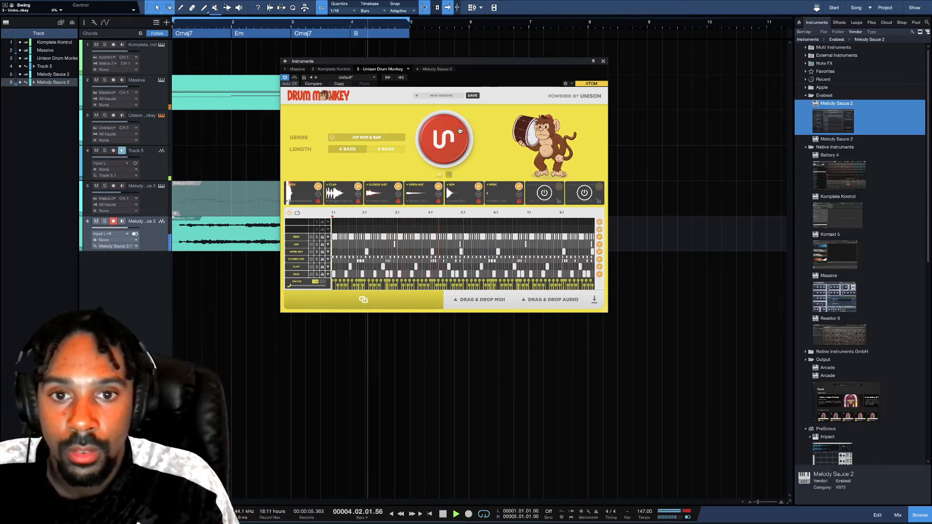
left_click(604, 61)
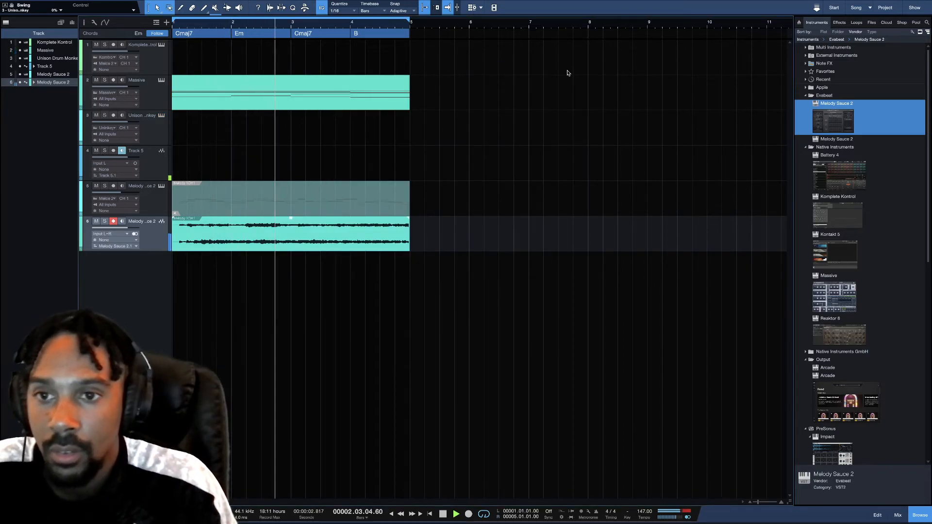